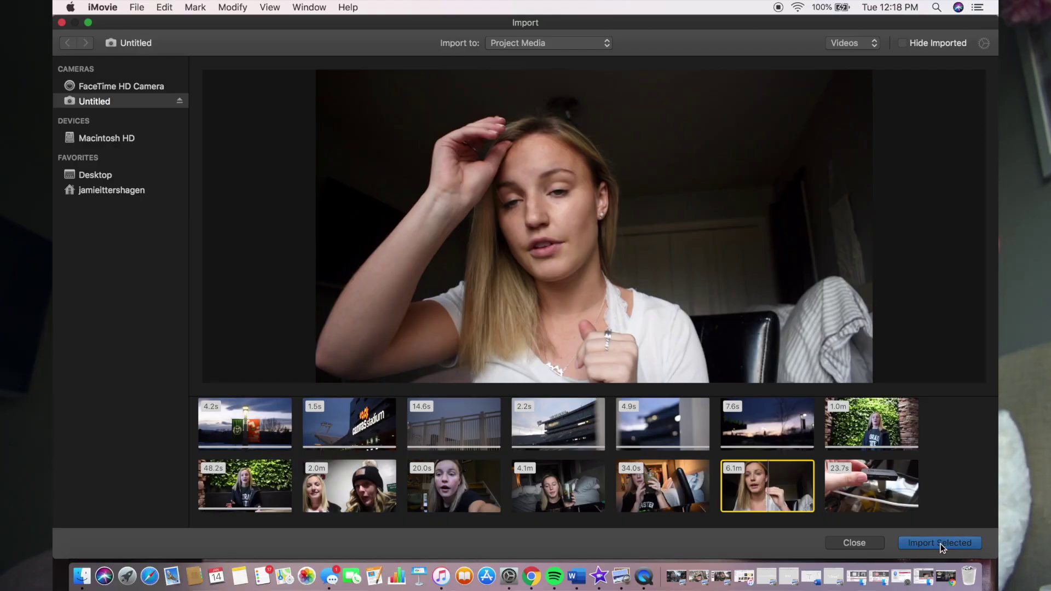
- Import the 6.1-minute vlog clip, place it on the timeline and zoom in to spread its frames
click(940, 543)
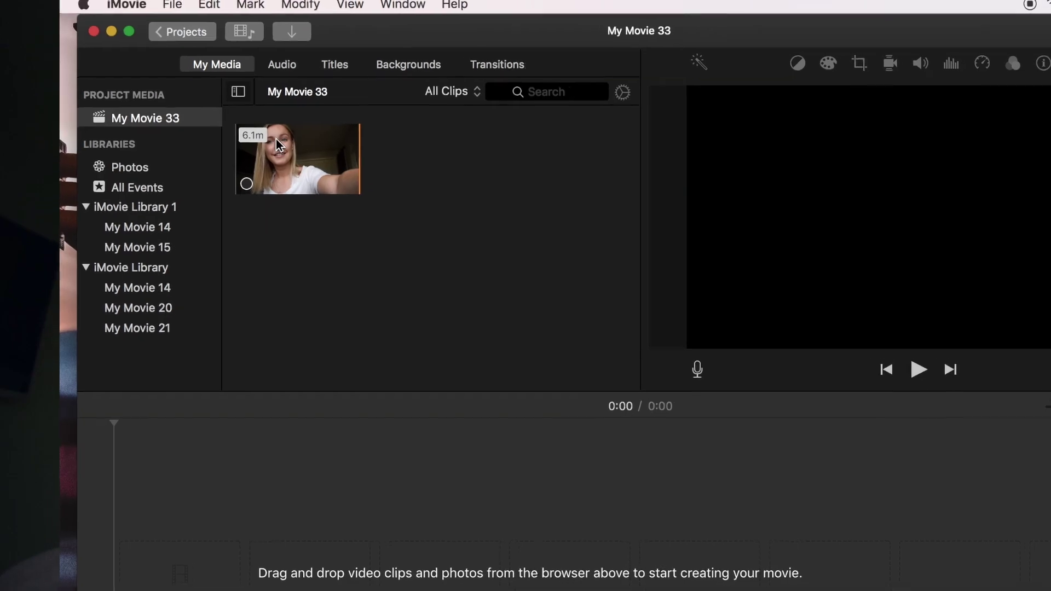
drag(294, 156, 350, 528)
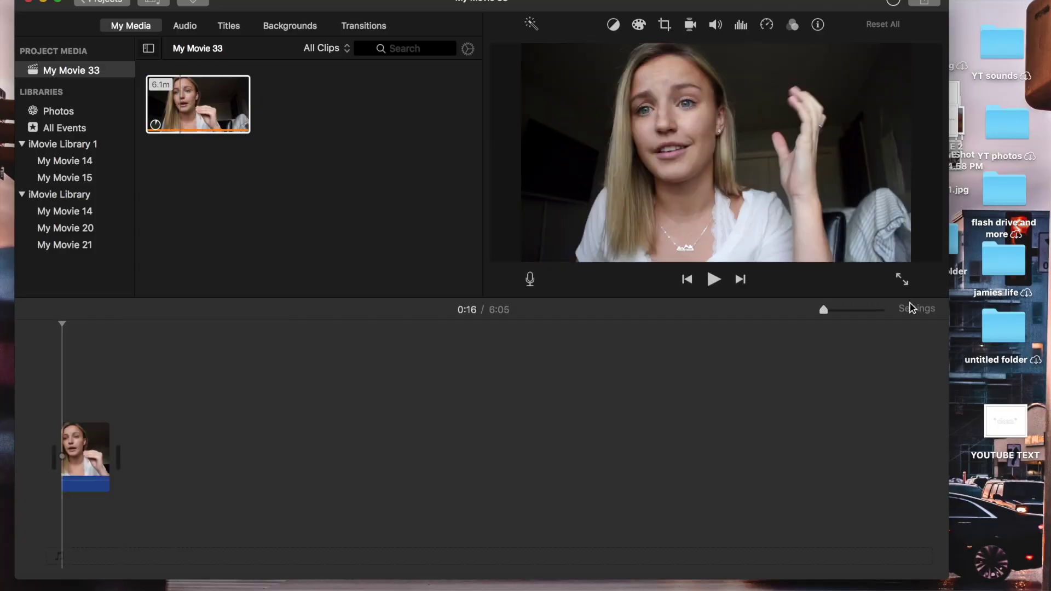
drag(824, 310, 872, 311)
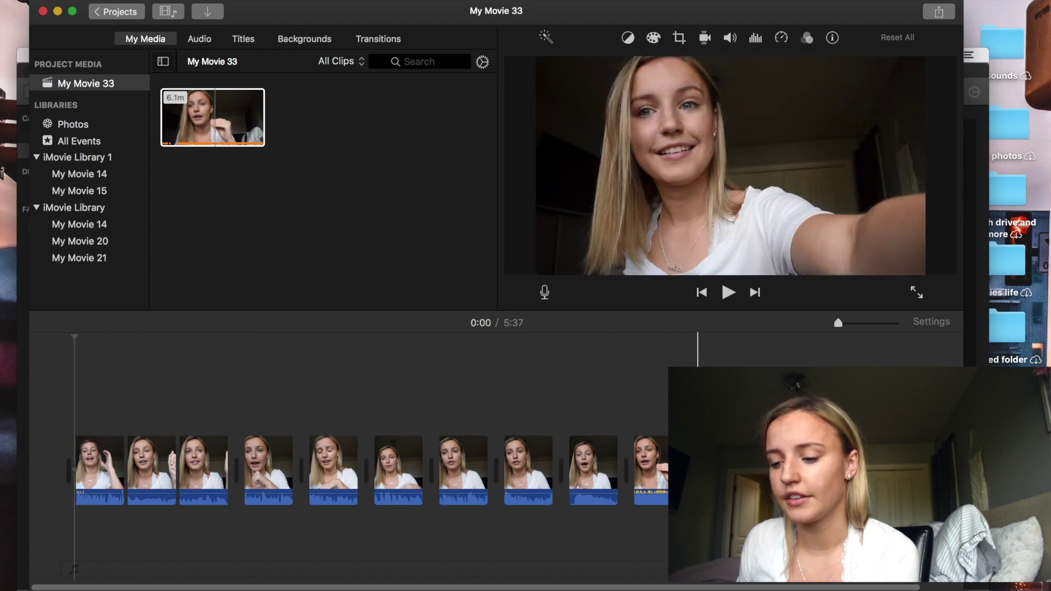
click(90, 384)
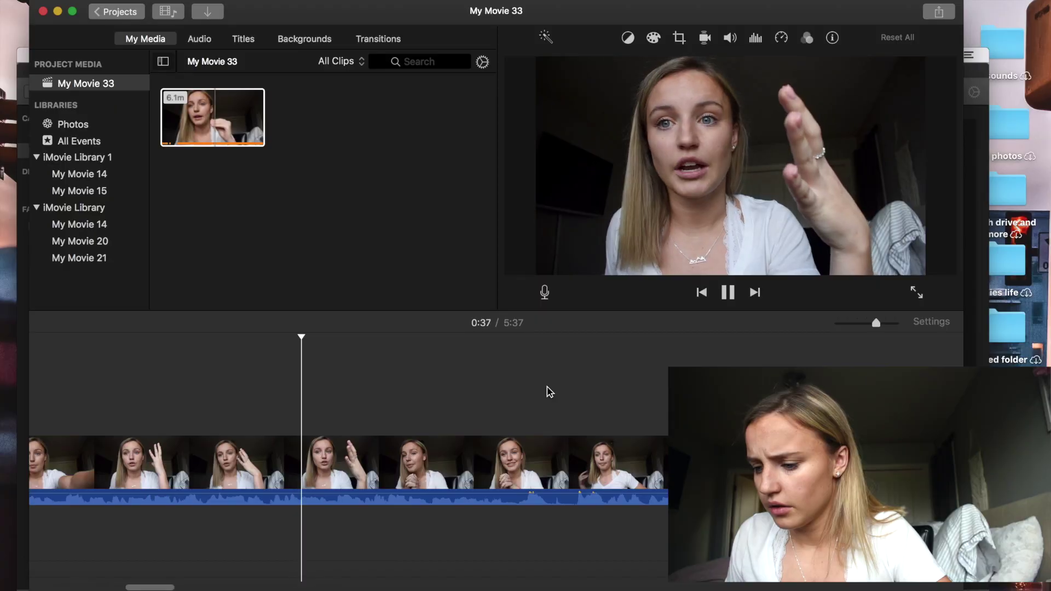
- Split the vlog clip at 0:43, then split the following piece again
click(548, 392)
key(space)
click(548, 482)
key(super+b)
click(579, 478)
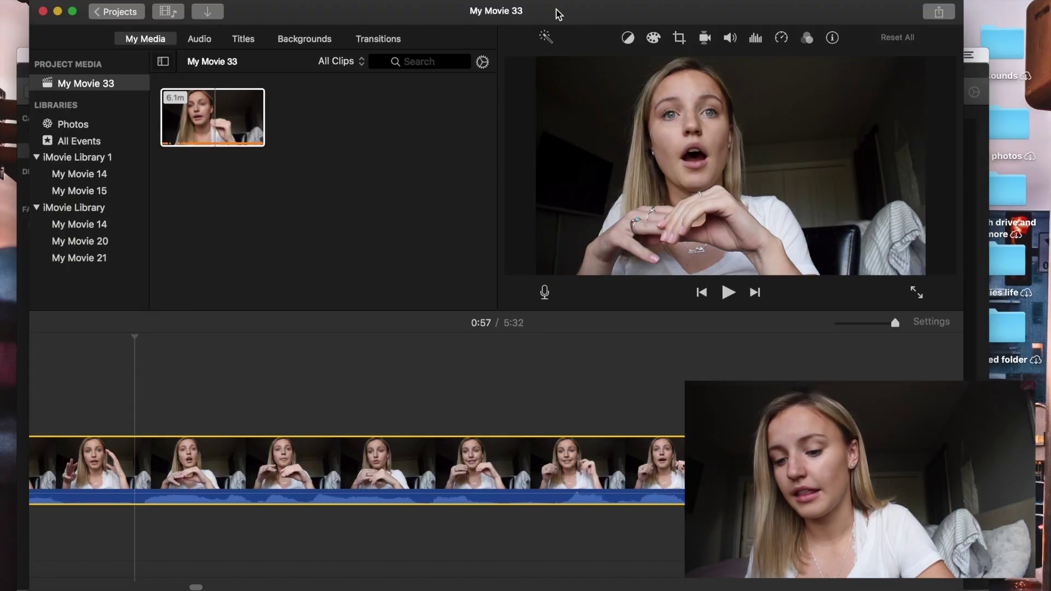
key(super+b)
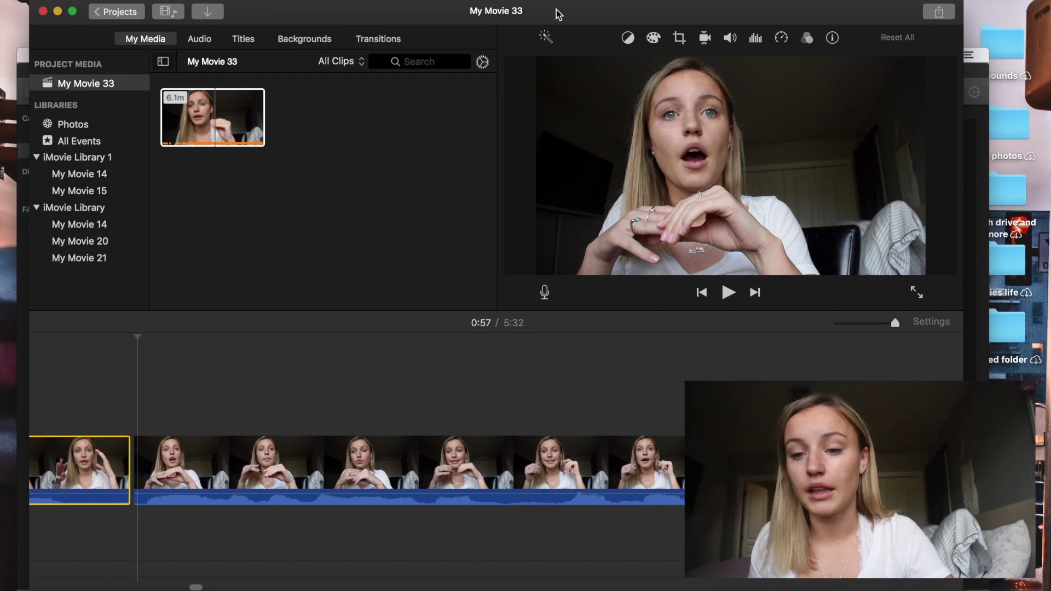
- Split around the stumble and delete the 0.3-second fragment
click(494, 458)
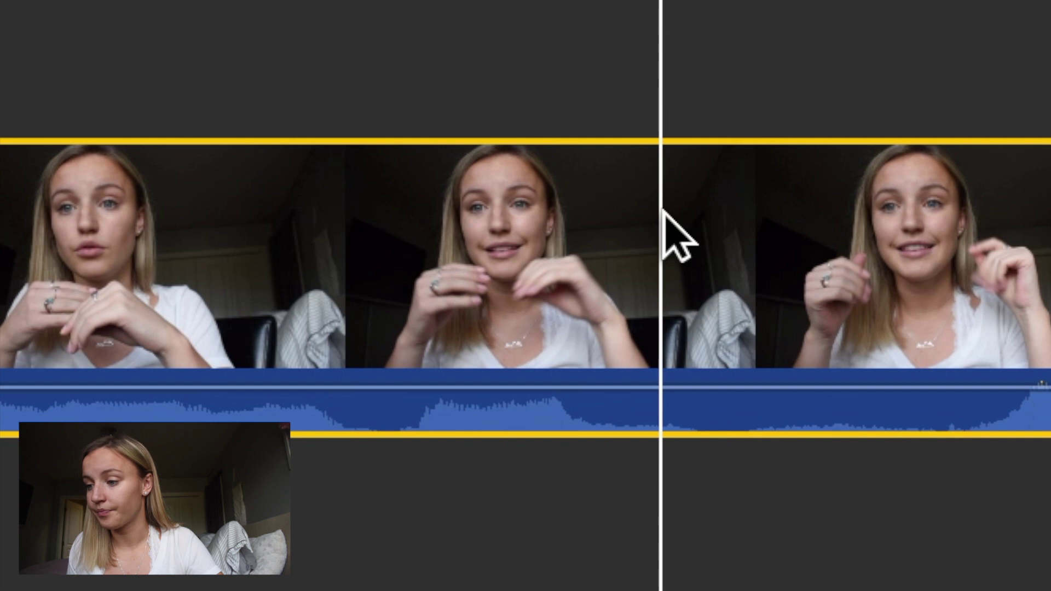
scroll(663, 230, right, 5)
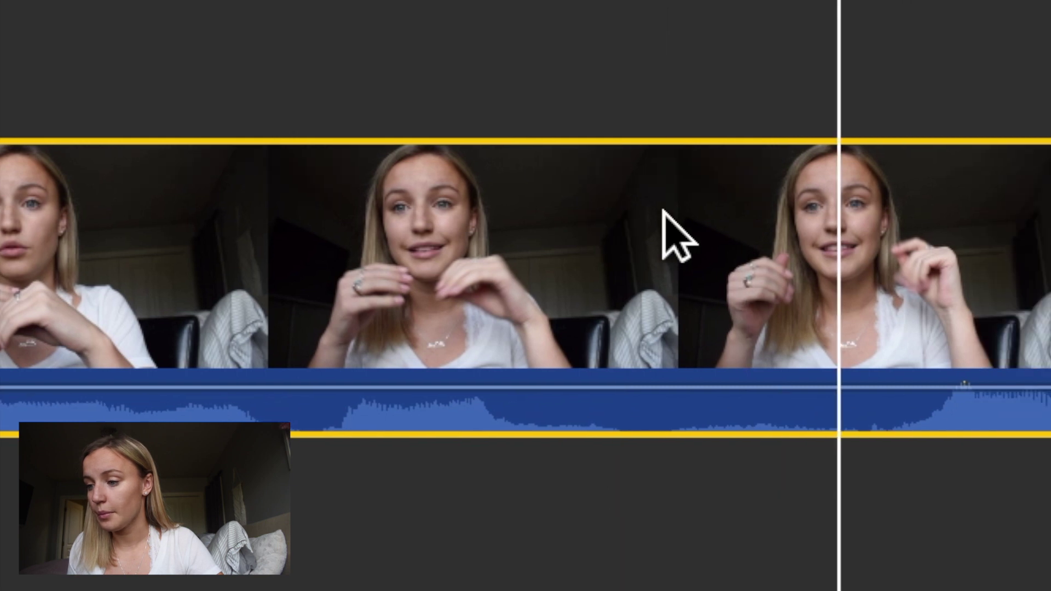
key(super+b)
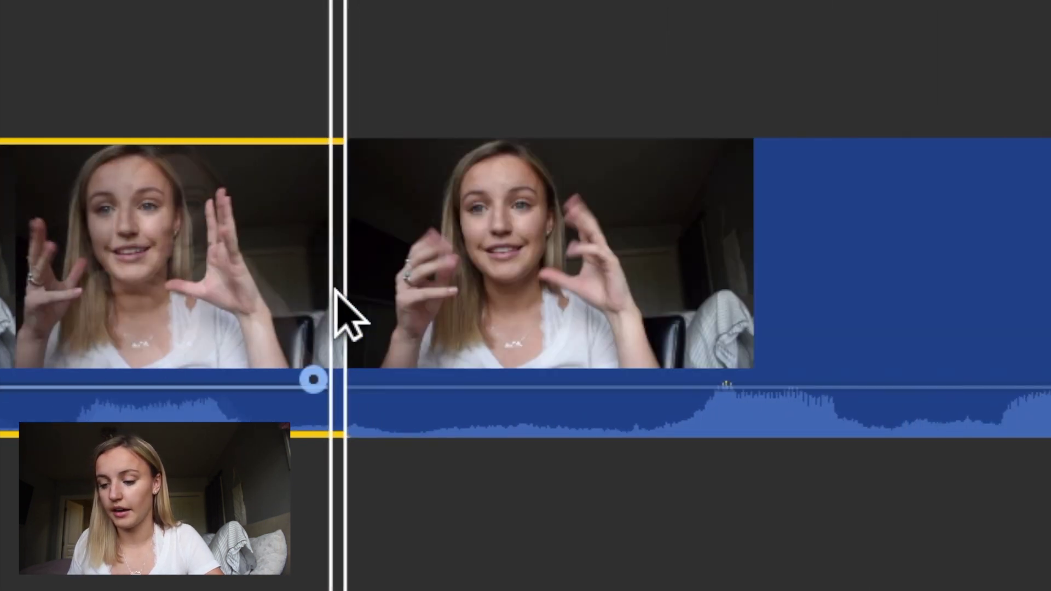
click(629, 314)
key(super+b)
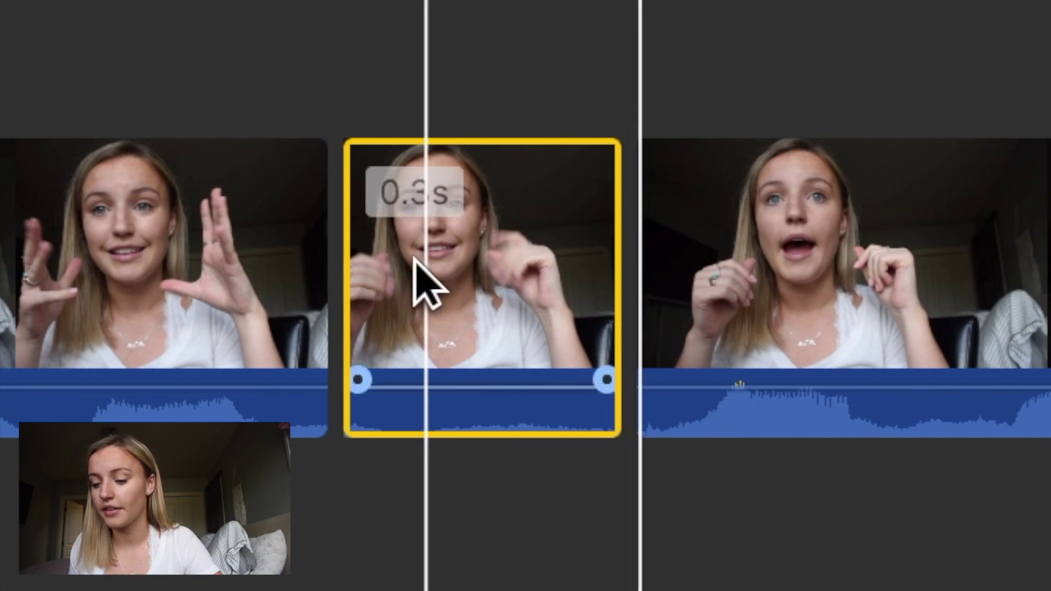
key(Delete)
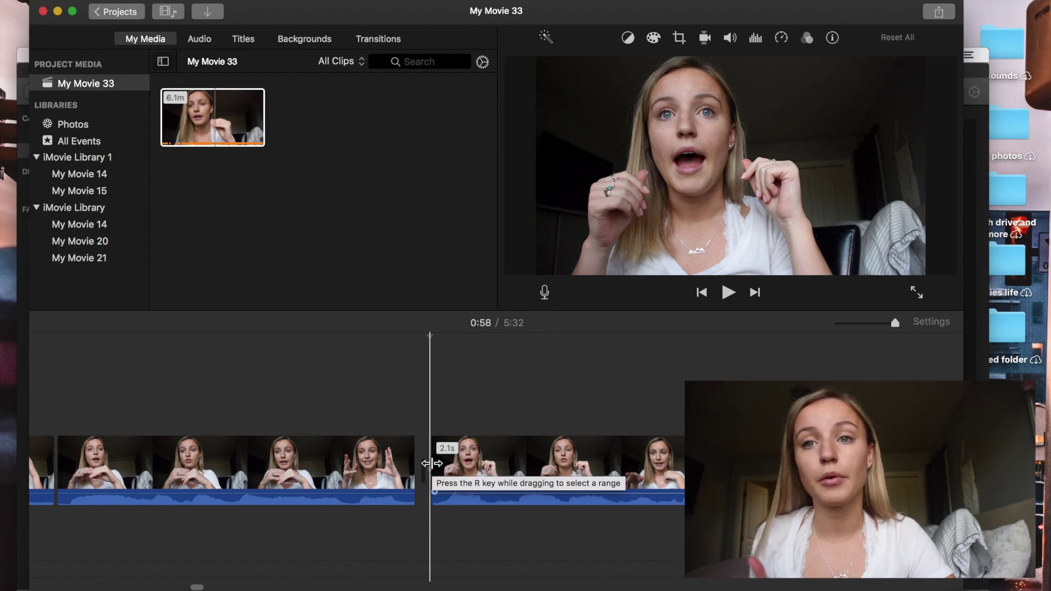
- Split the clip at 0:58, trim its edge and select the short 0.3-second piece
scroll(432, 464, left, 6)
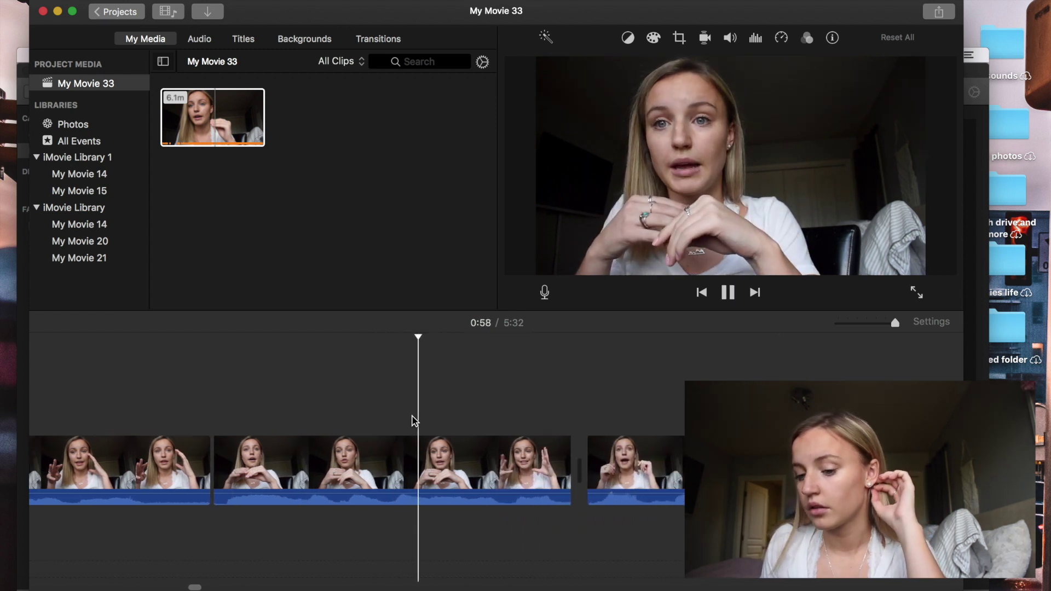
key(space)
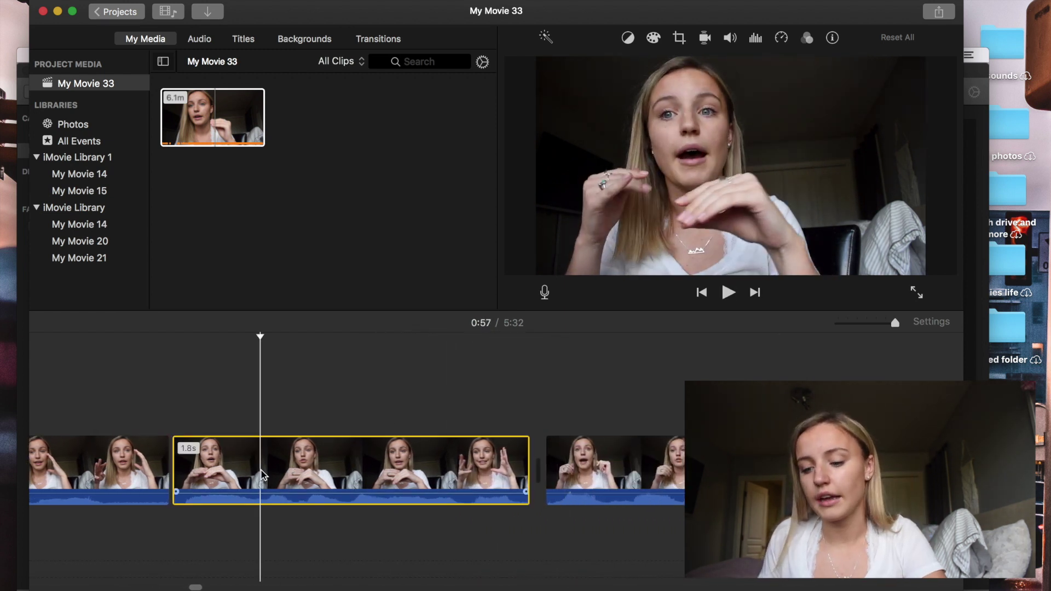
key(super+b)
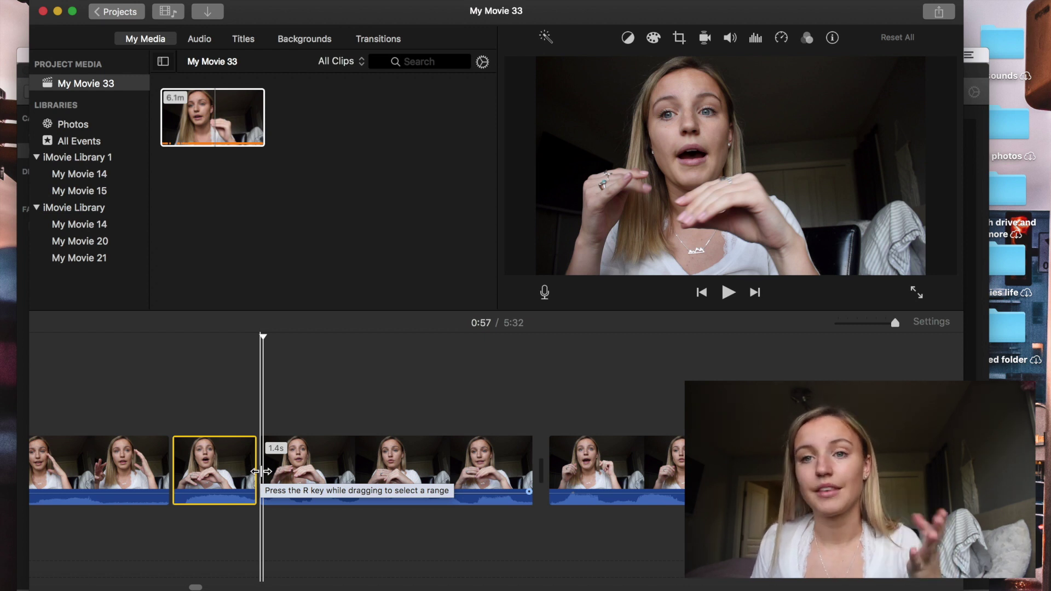
drag(263, 470, 418, 480)
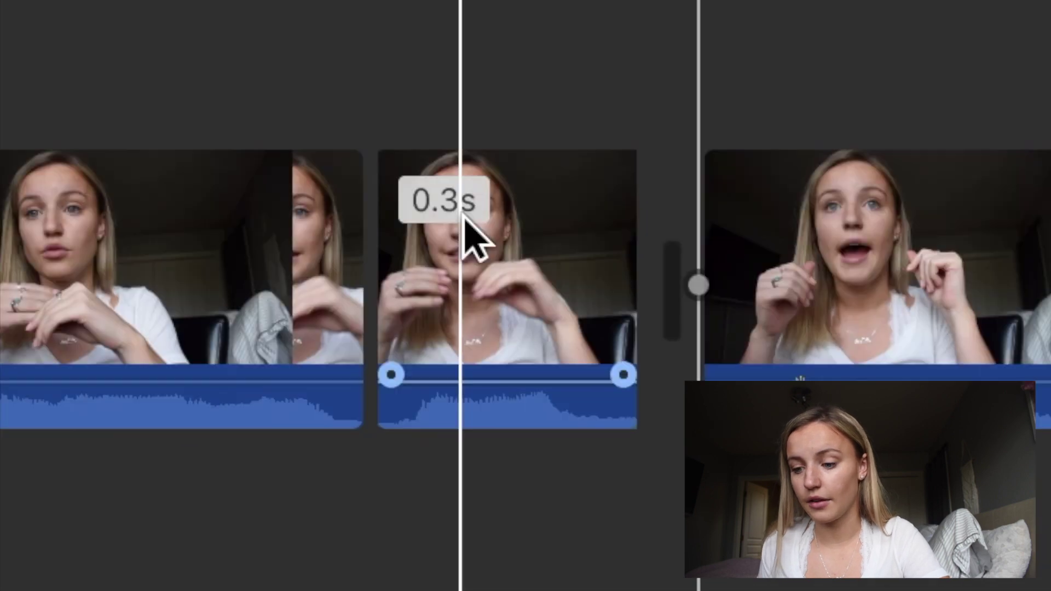
click(418, 453)
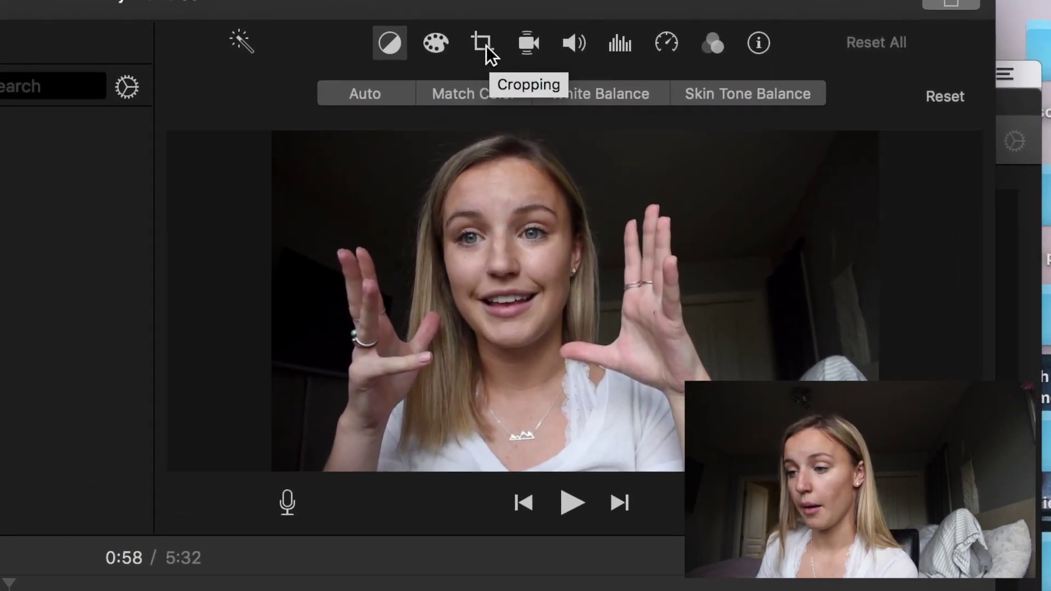
- Crop the short clip to a tighter frame of the speaker and play back from 0:57
click(659, 38)
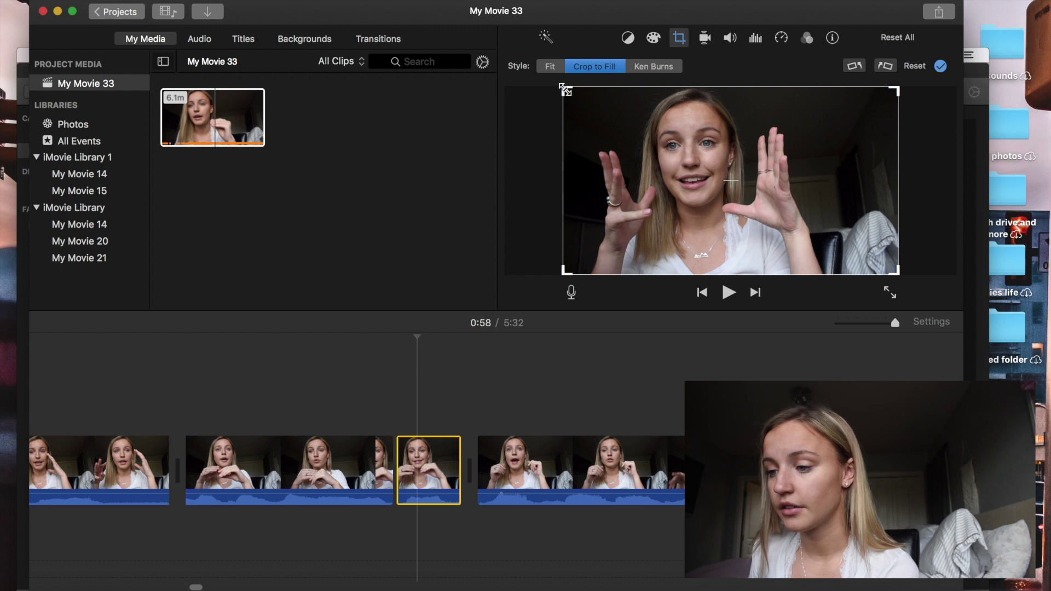
drag(671, 180, 651, 153)
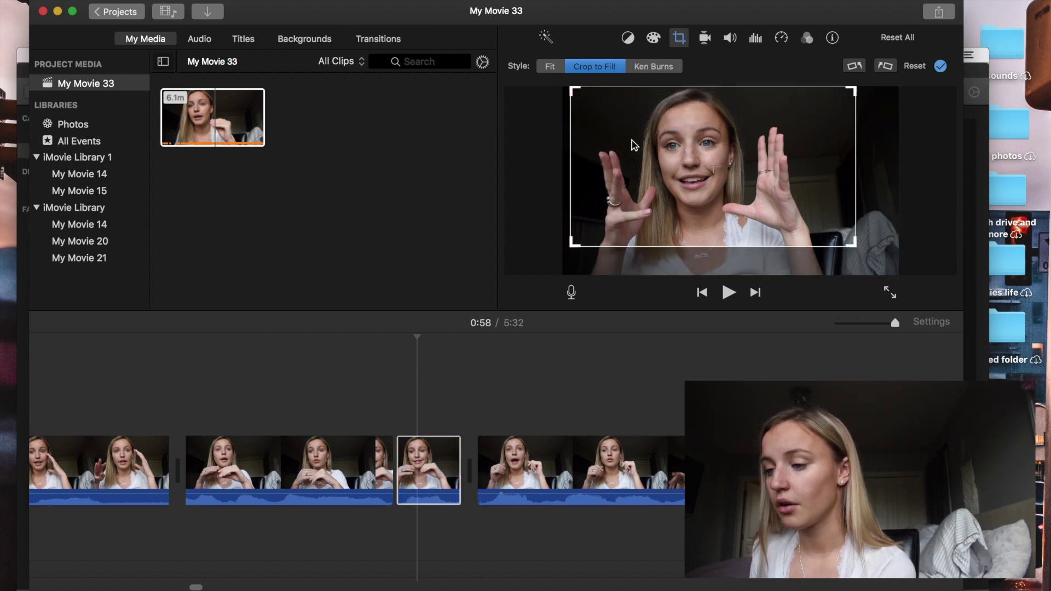
key(Return)
click(347, 395)
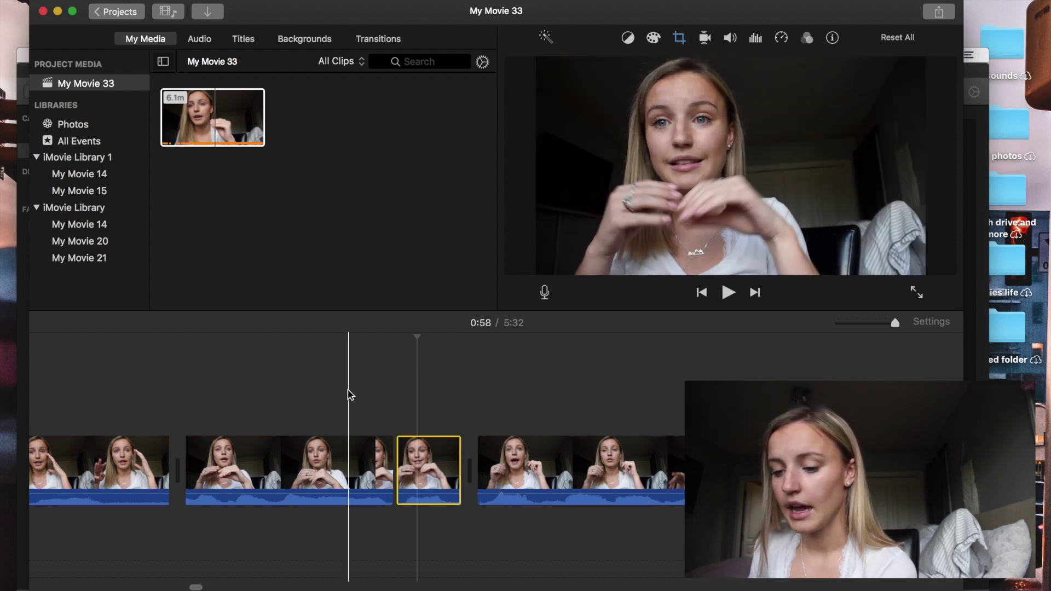
key(space)
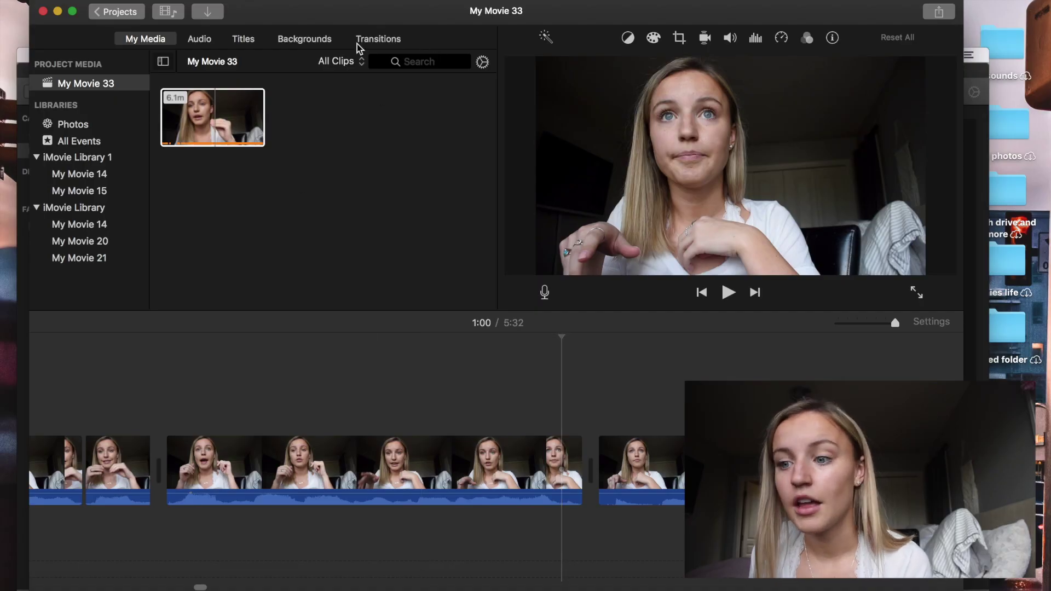
click(240, 39)
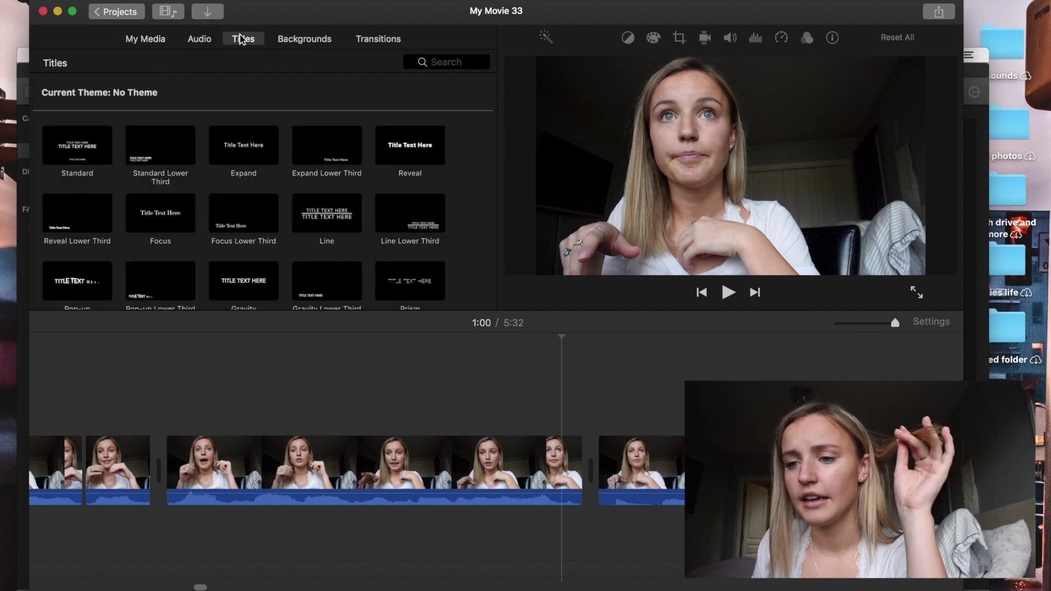
scroll(261, 158, down, 3)
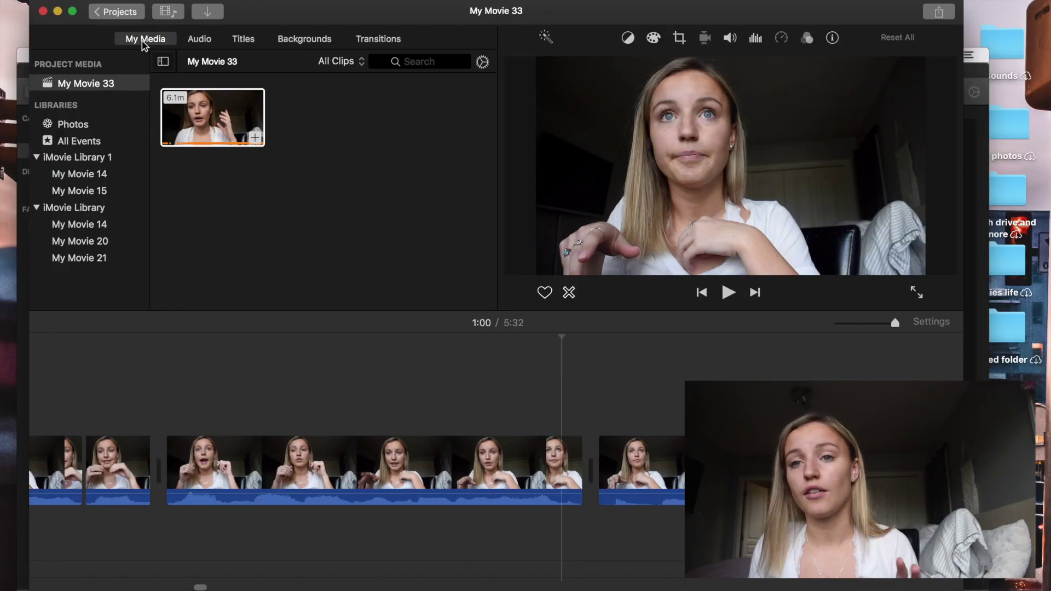
drag(386, 4, 330, 0)
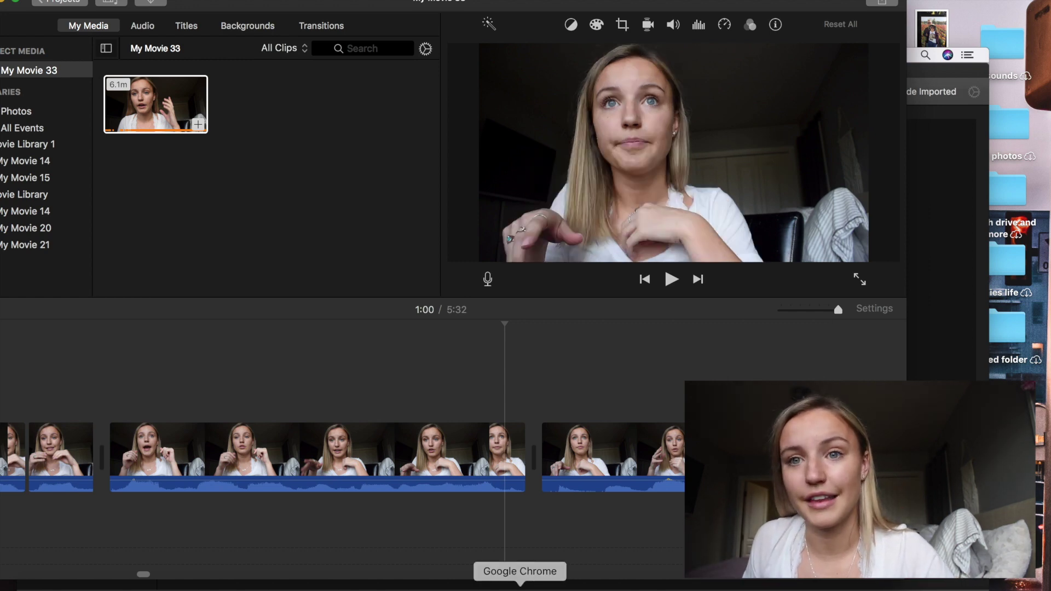
- Search images for 'bird png' and download the transparent flock PNG from its source page
click(520, 589)
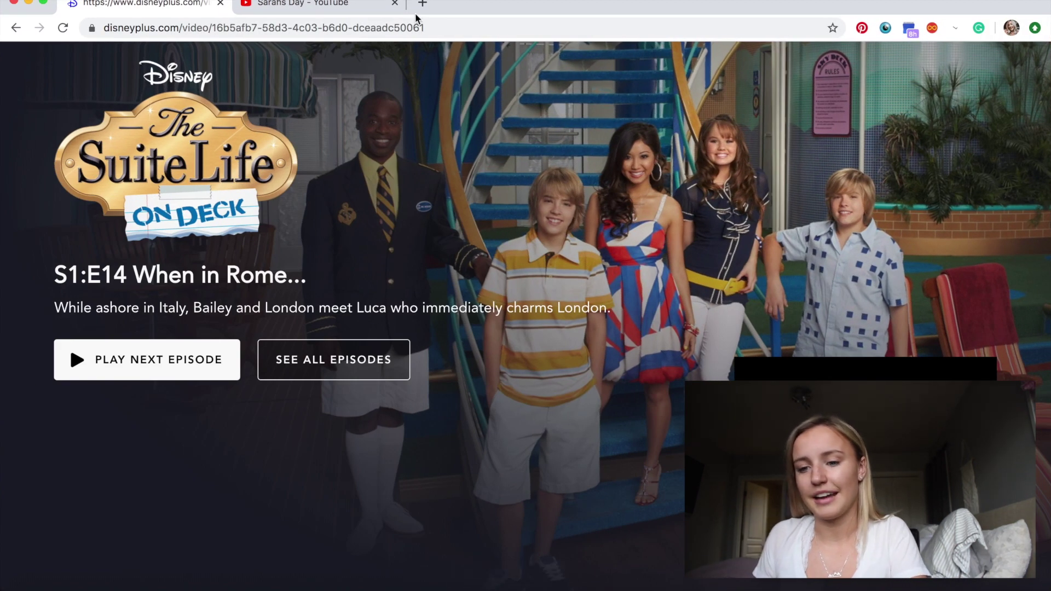
click(423, 5)
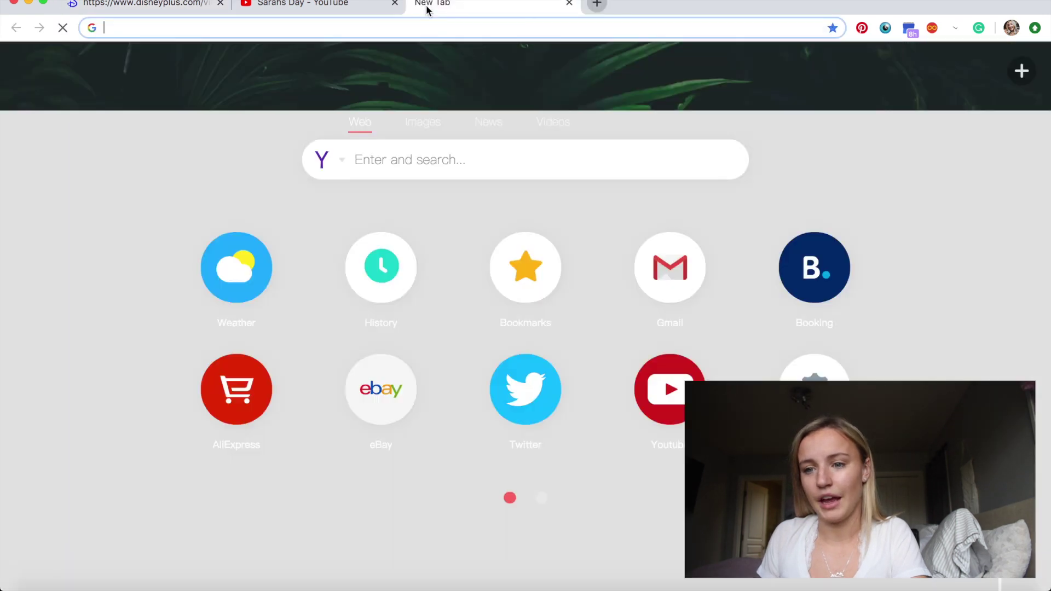
text(b)
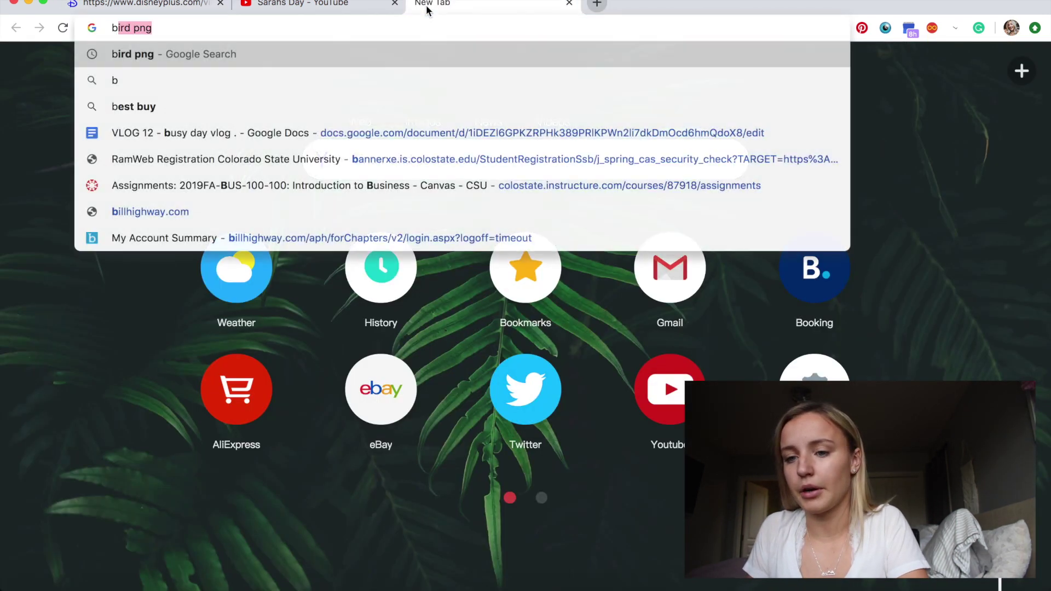
text(ird png)
key(Return)
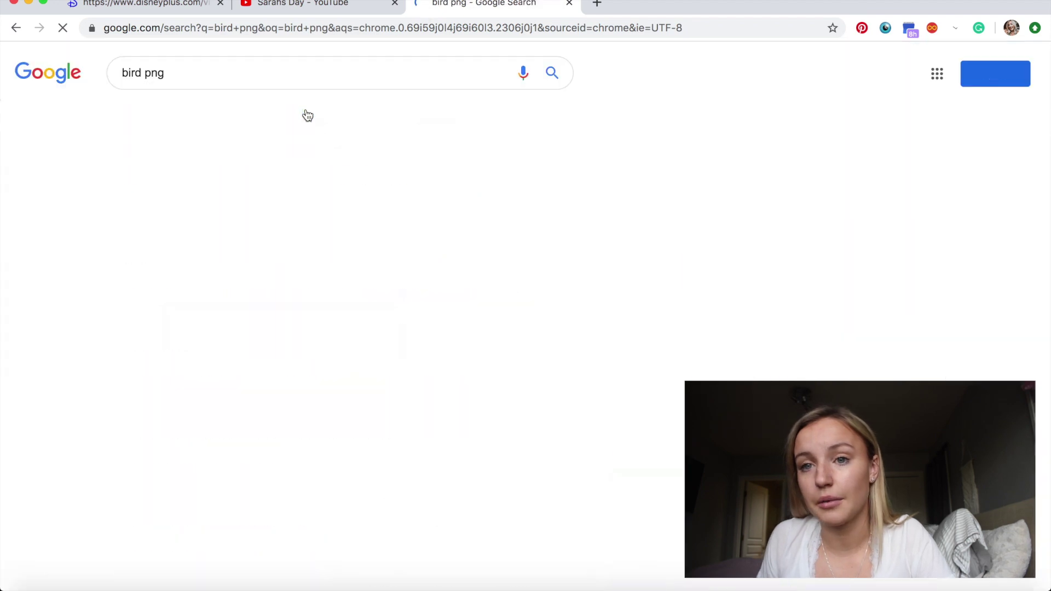
click(199, 107)
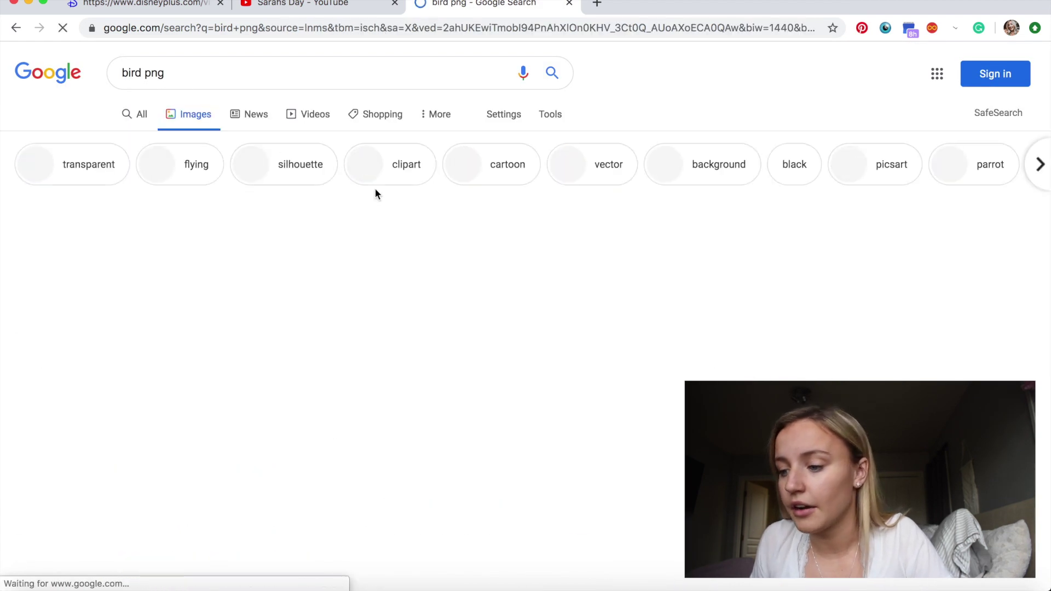
scroll(376, 192, down, 1)
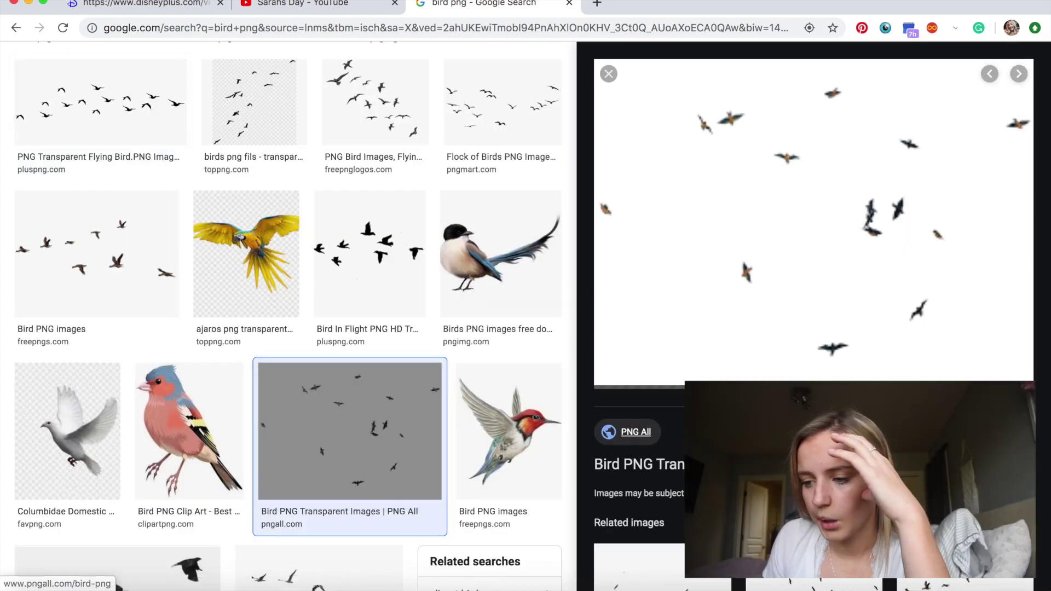
click(833, 288)
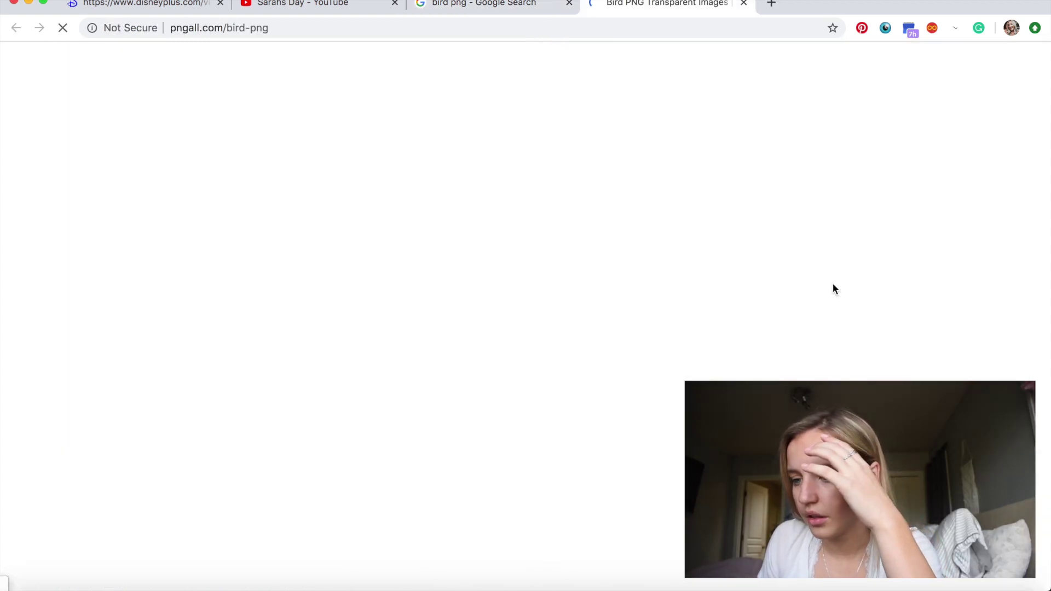
scroll(340, 404, down, 5)
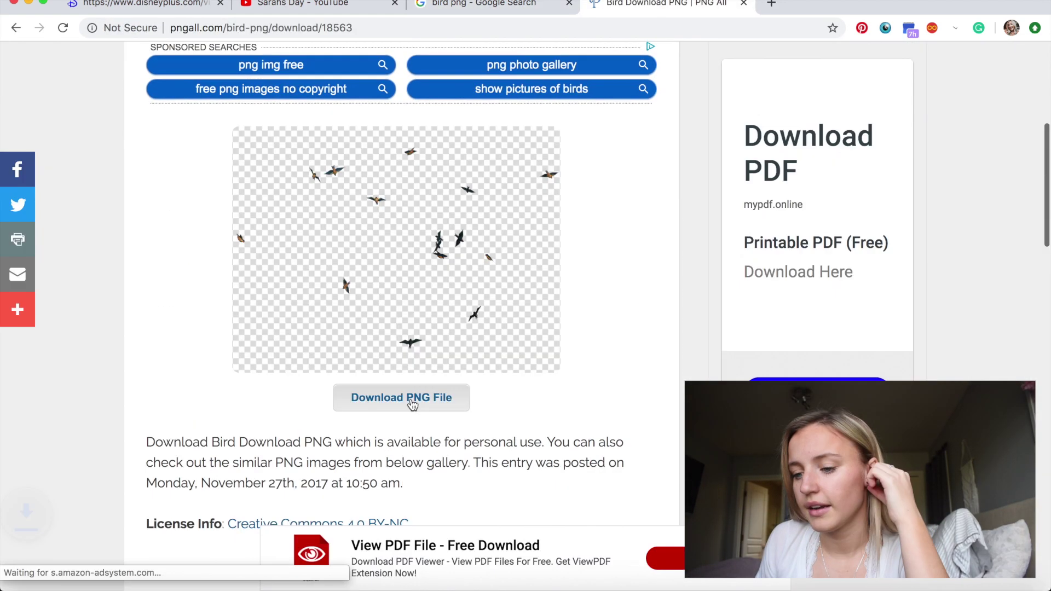
click(412, 404)
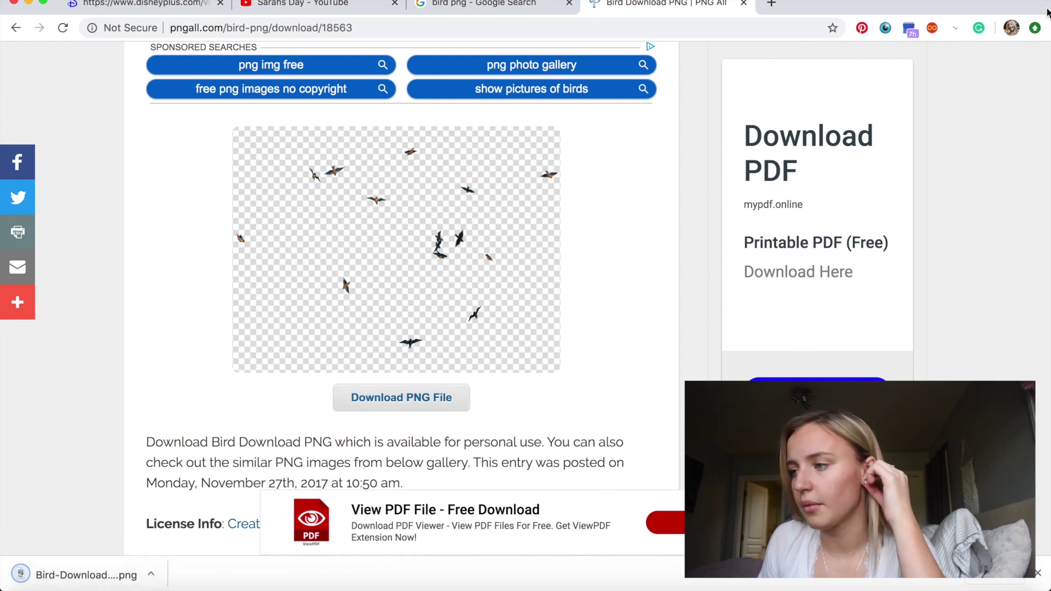
- Save Bird-Download-PNG.png onto the desktop, select it, and close Chrome
drag(1050, 4, 967, 4)
drag(65, 573, 1022, 409)
click(1024, 422)
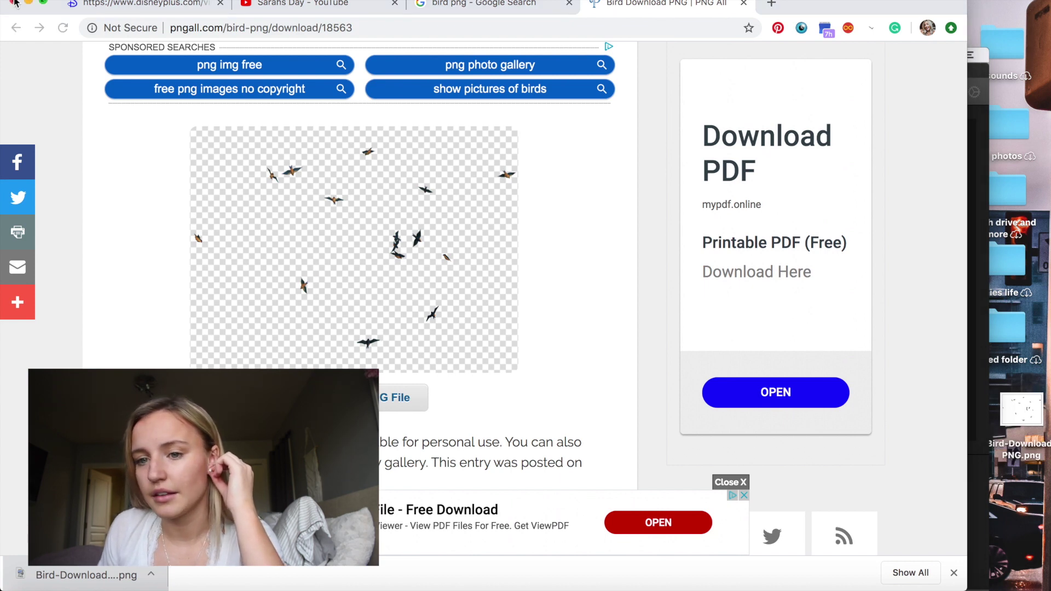
click(14, 4)
- Open Bird-Download-PNG.png in Preview and delete all the birds, leaving a blank canvas
double_click(1021, 410)
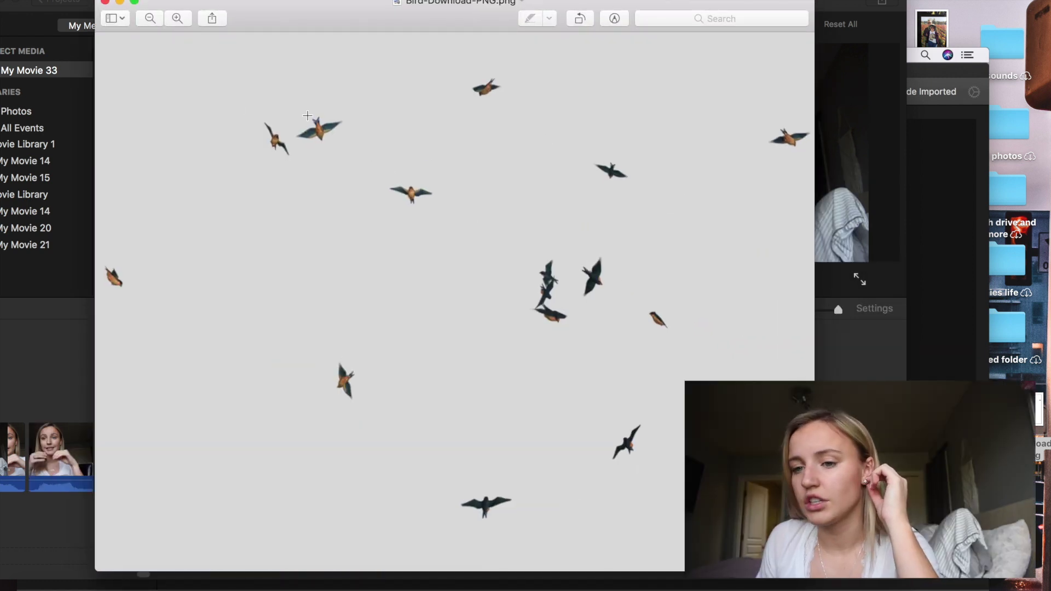
drag(97, 36, 814, 571)
key(Delete)
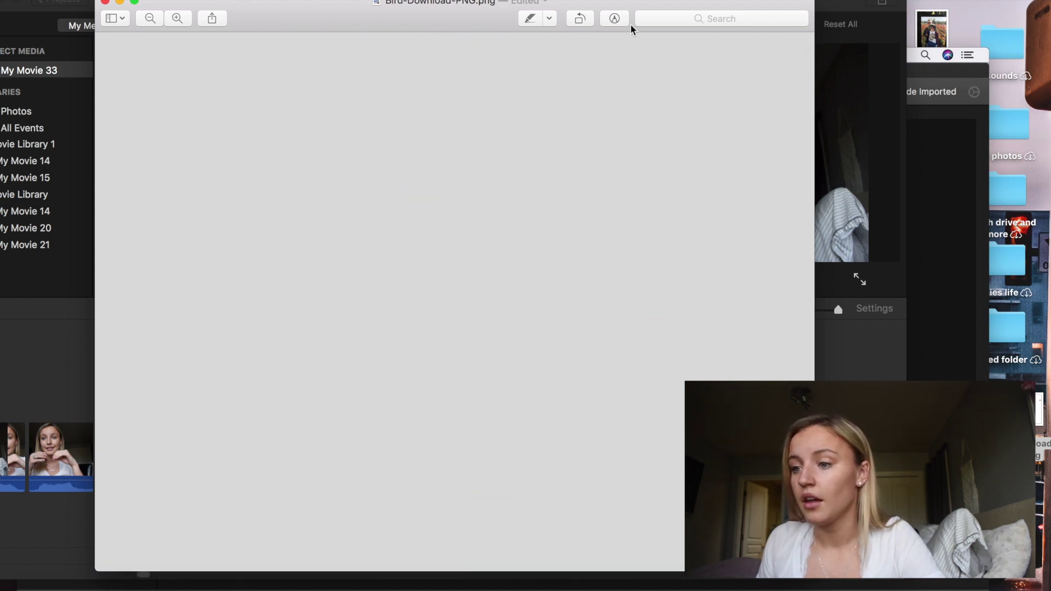
- Rename the image file to 'YOUTUBE TEXT'
click(416, 3)
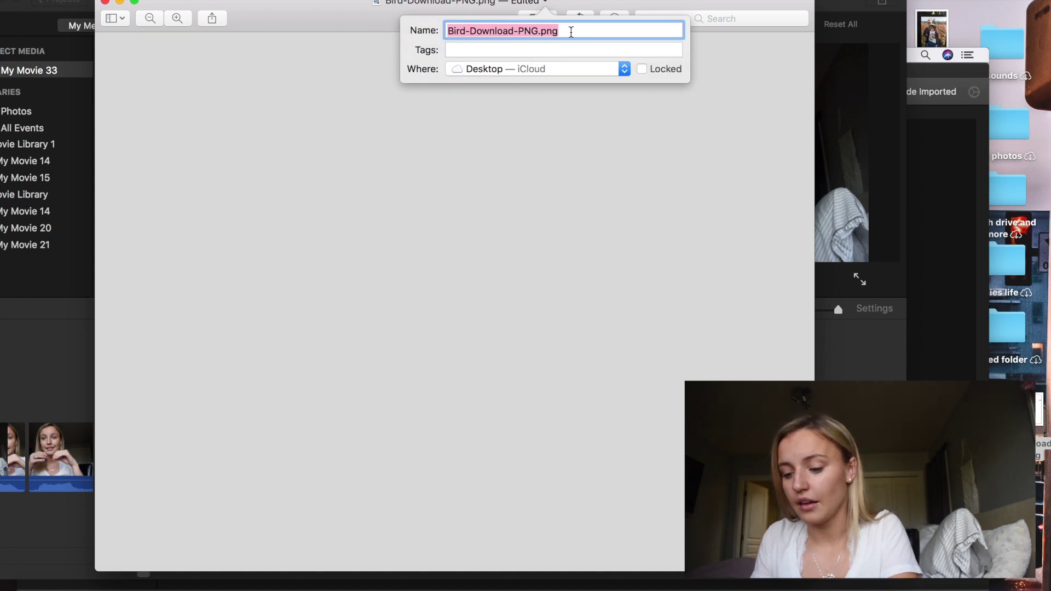
text(YOUTUBE TEXT)
key(Return)
click(613, 16)
click(616, 14)
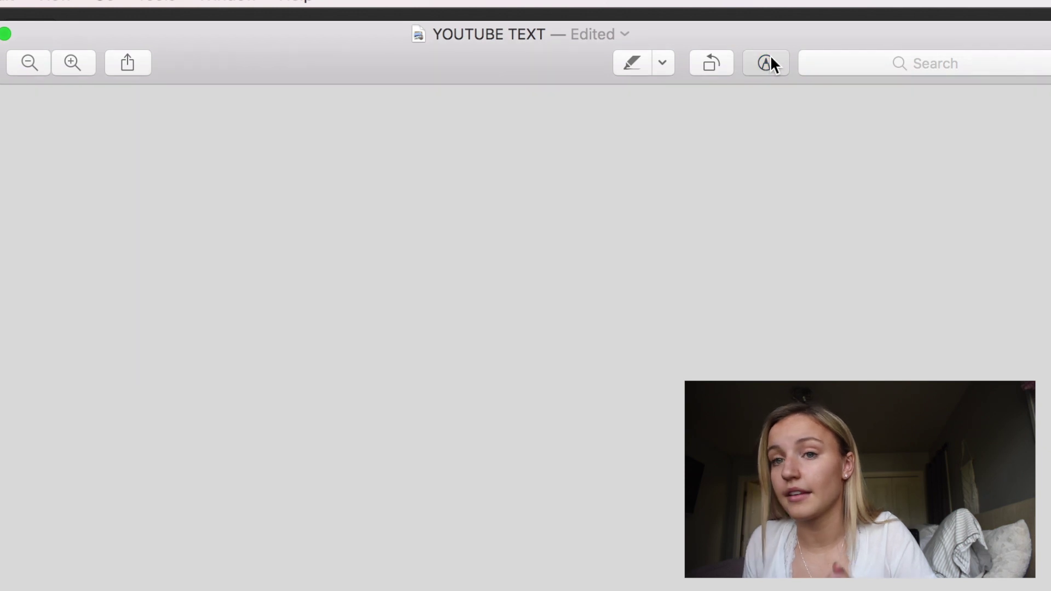
click(616, 14)
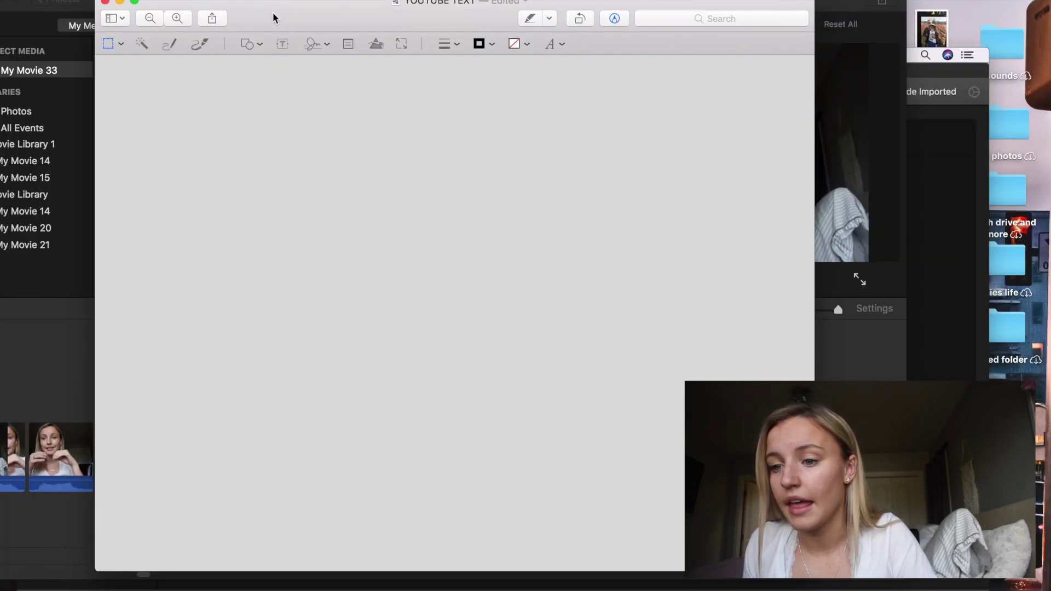
- Add a text box reading 'add' and keep its font as Bodoni 72
click(283, 44)
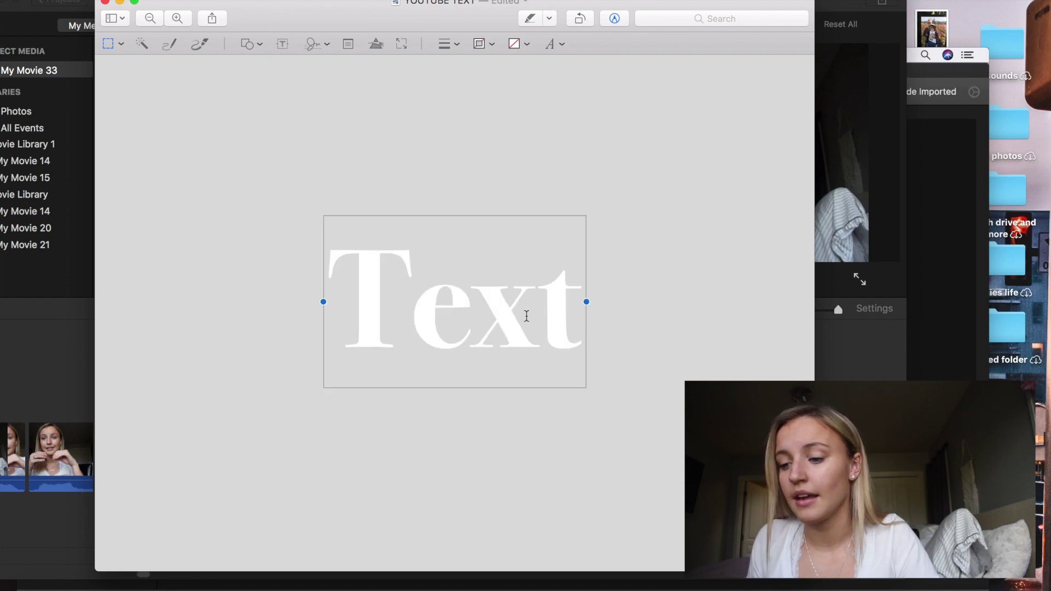
click(565, 315)
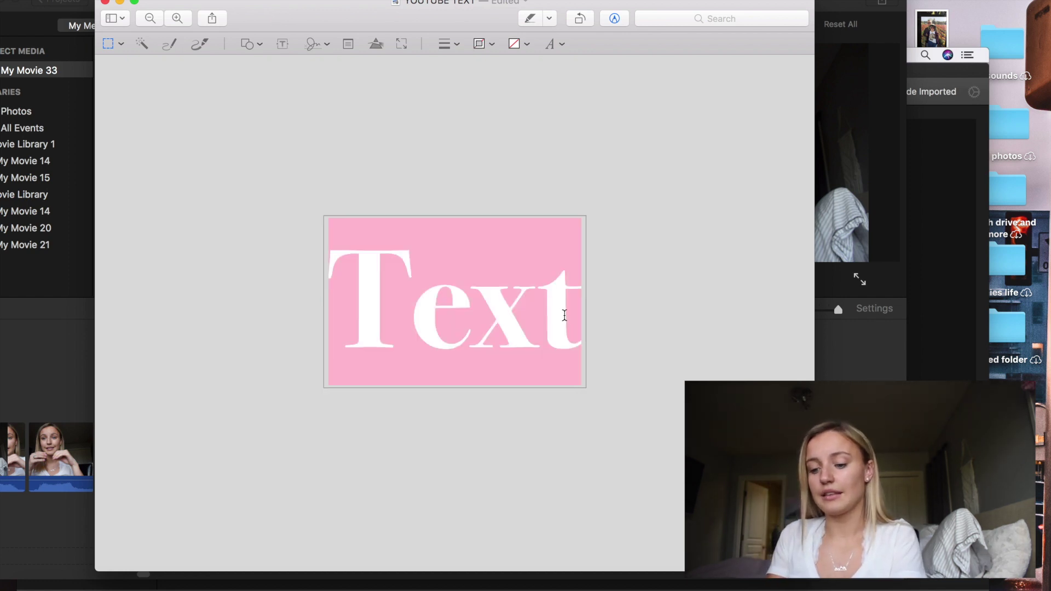
text(add)
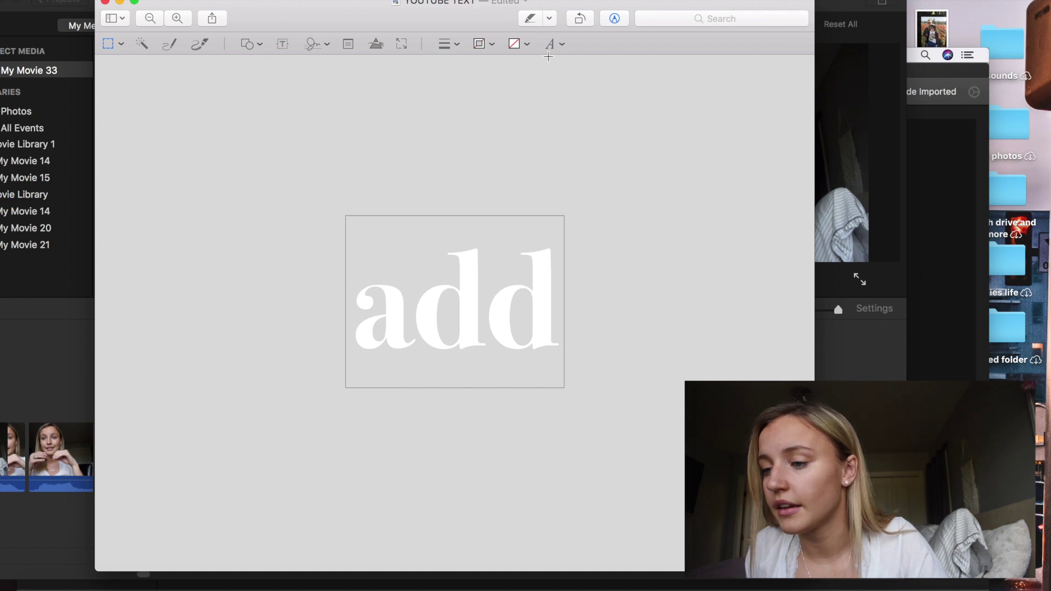
click(554, 44)
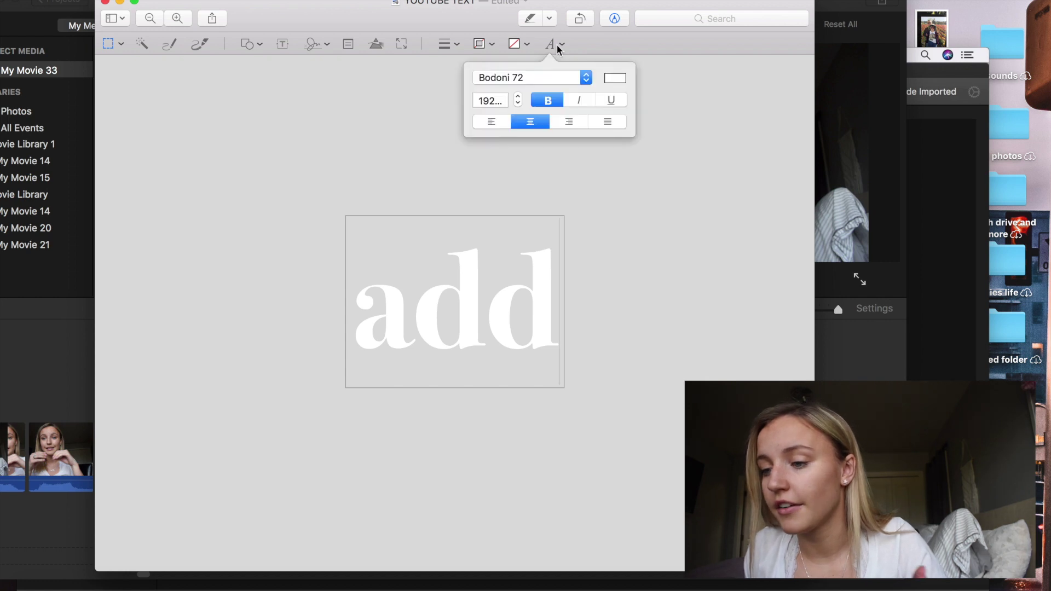
click(548, 76)
scroll(547, 66, down, 3)
click(501, 13)
click(329, 188)
click(450, 274)
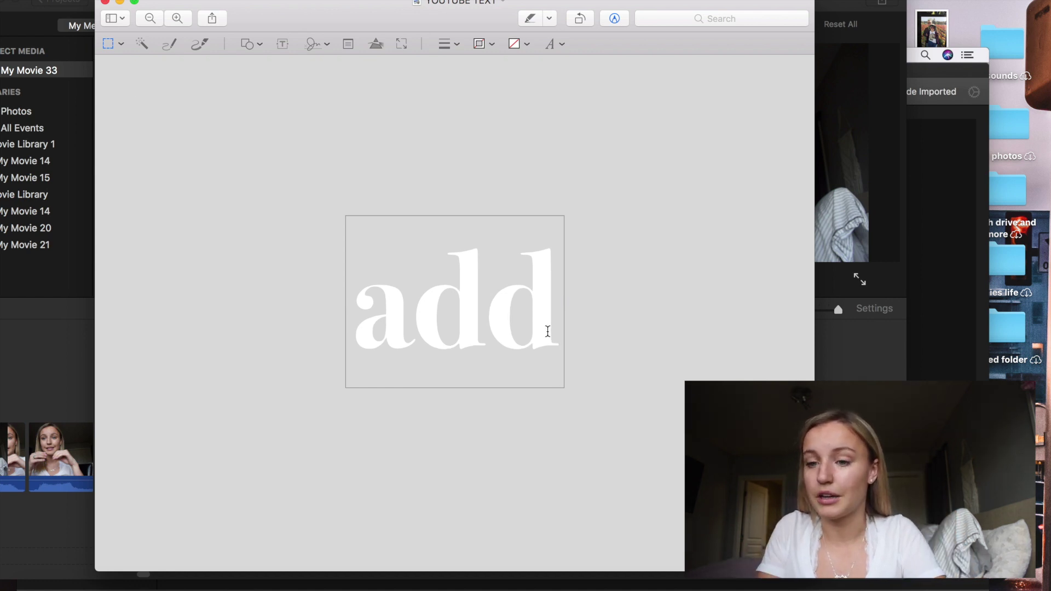
- Drag the add image above the vlog clip, split it and delete the long leftover piece
click(120, 2)
drag(898, 355, 112, 377)
click(181, 393)
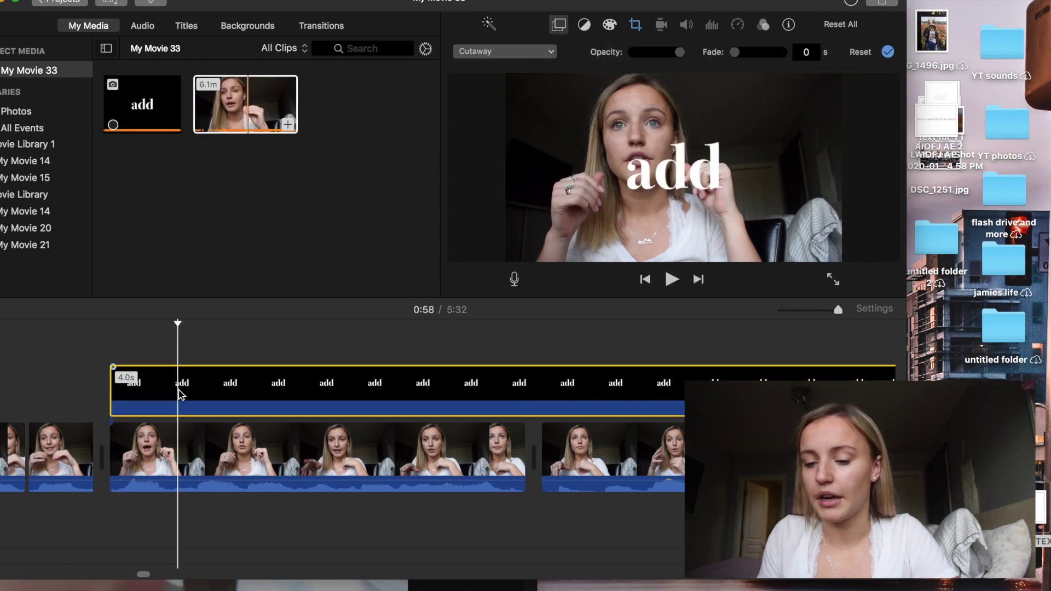
key(super+b)
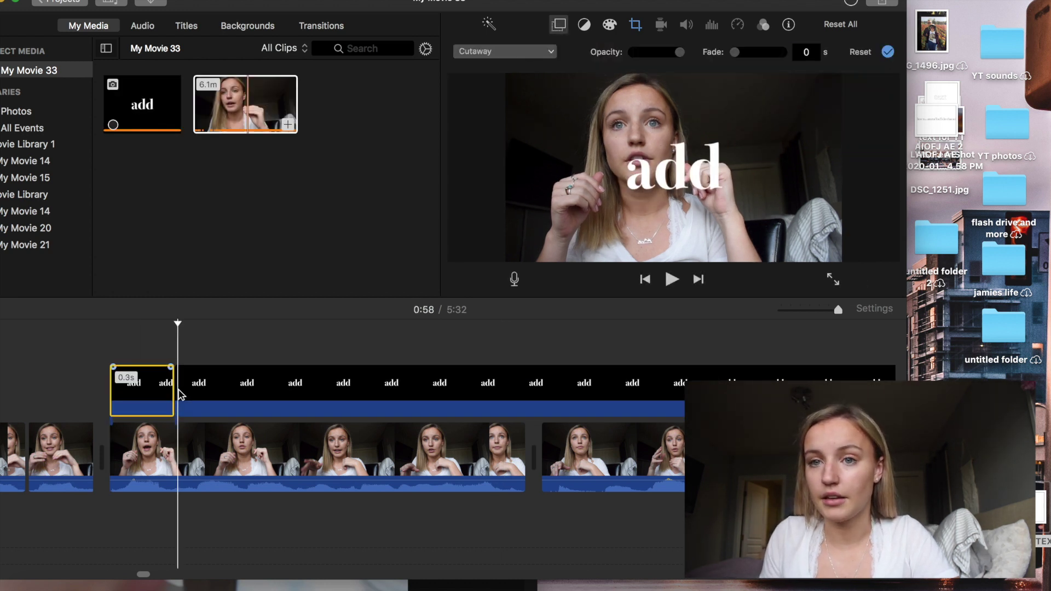
click(219, 379)
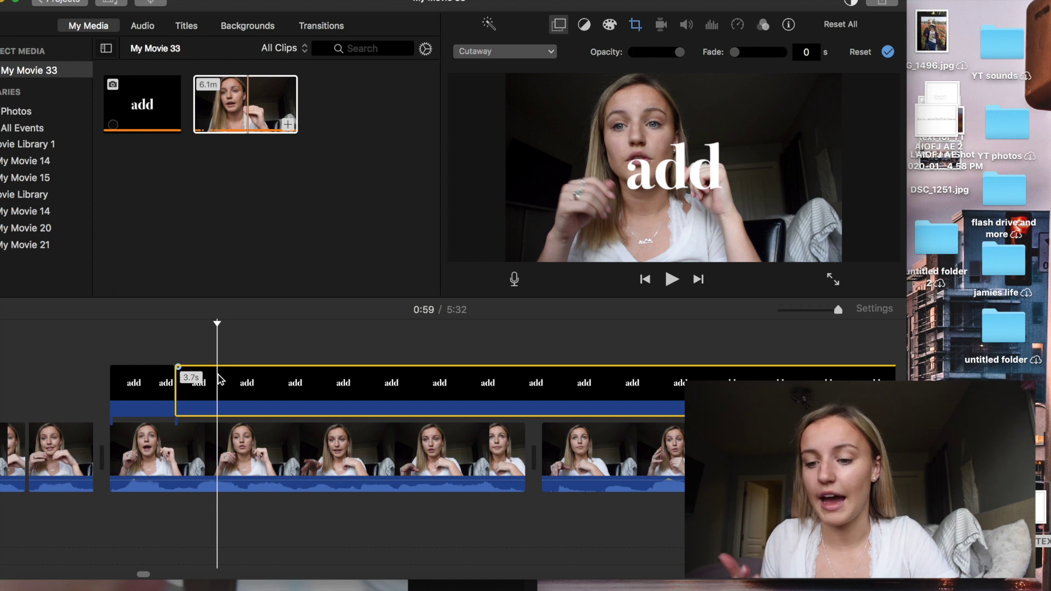
key(Delete)
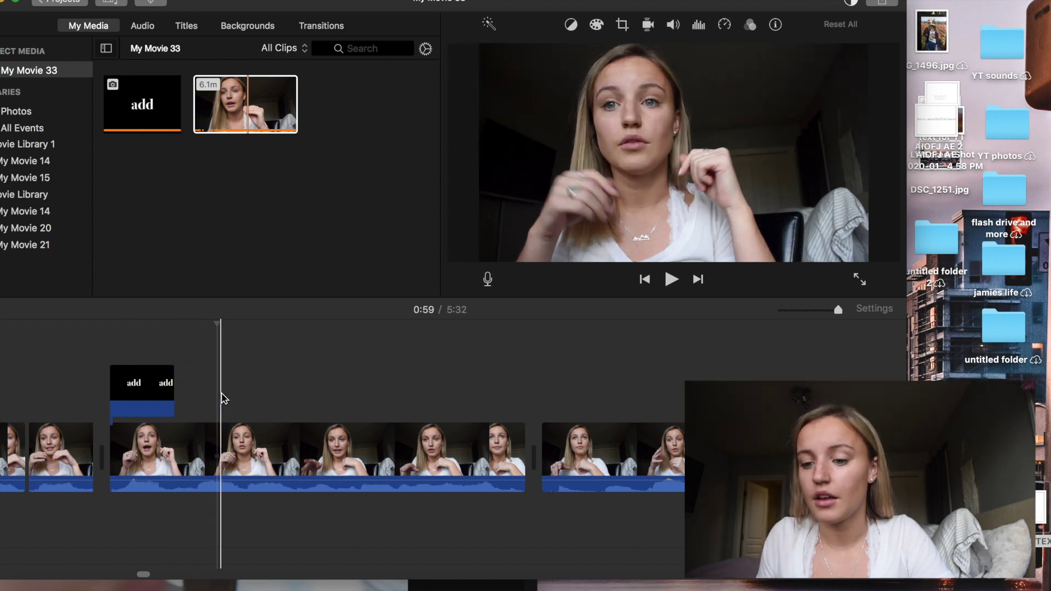
- Move the short add cutaway slightly later, near 0:59, and play the overlay back
click(105, 368)
key(space)
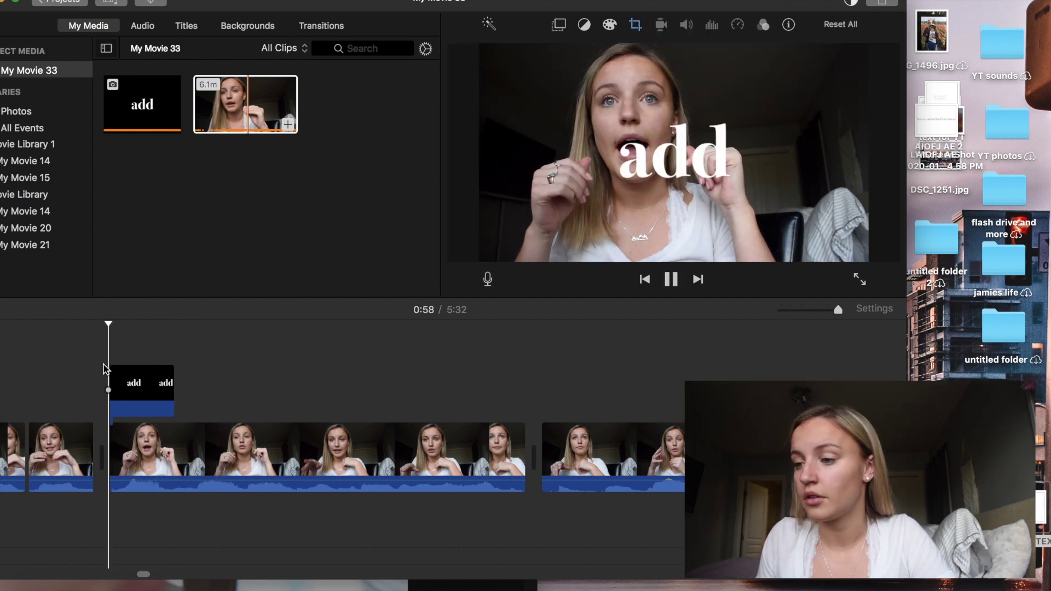
click(113, 377)
drag(112, 378, 173, 378)
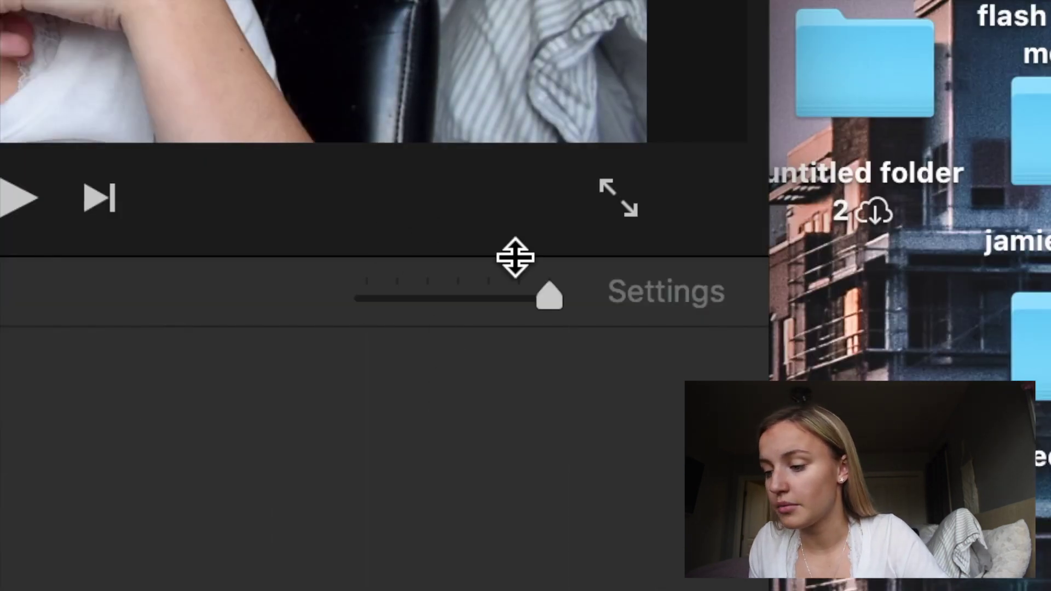
key(space)
click(372, 297)
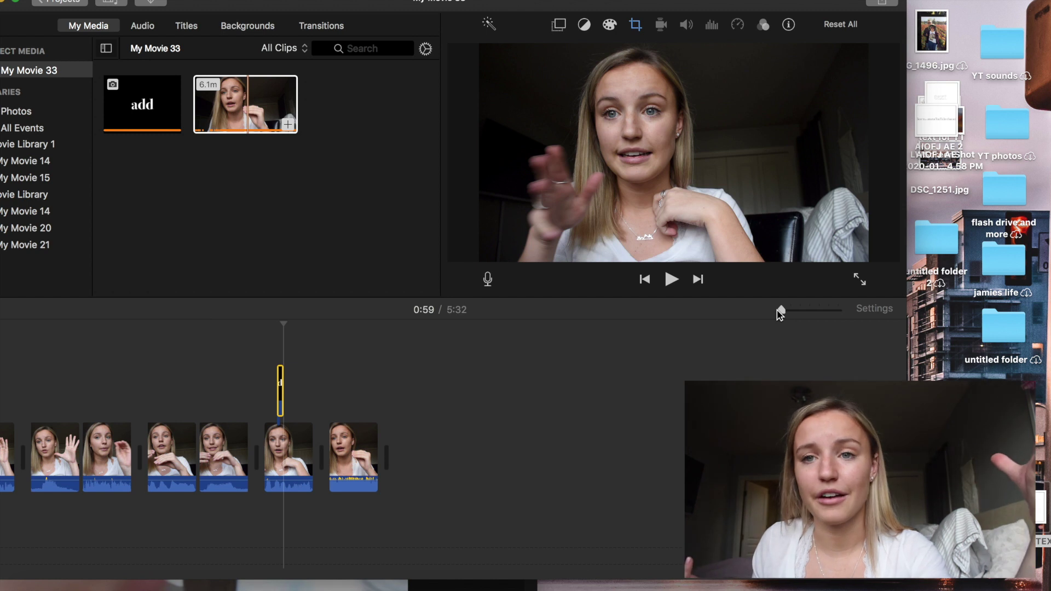
click(839, 311)
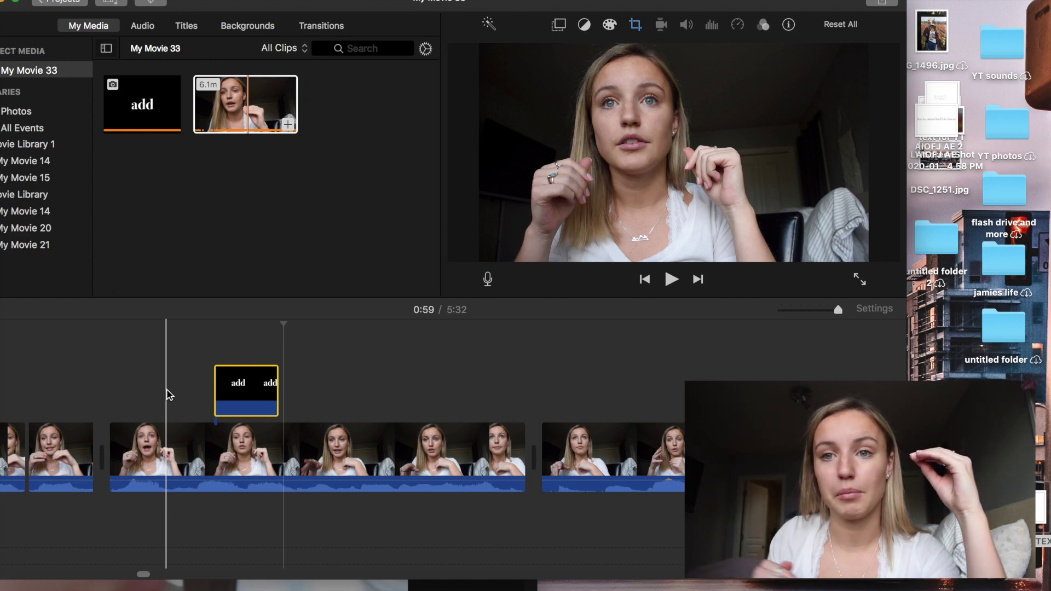
- Move the add cutaway further right and play the section to check its timing
drag(228, 390, 259, 389)
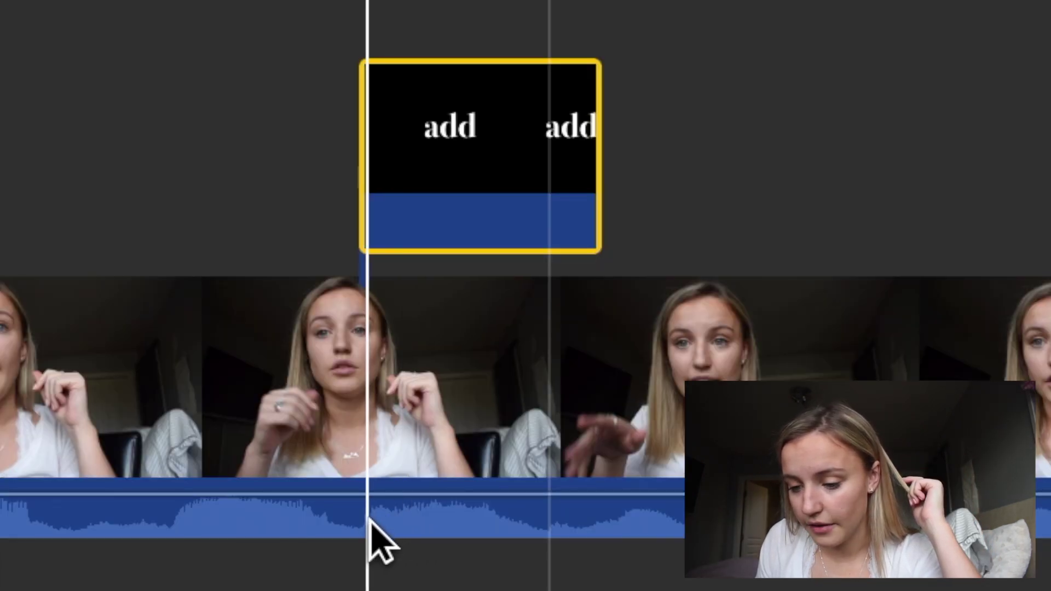
click(369, 520)
click(351, 524)
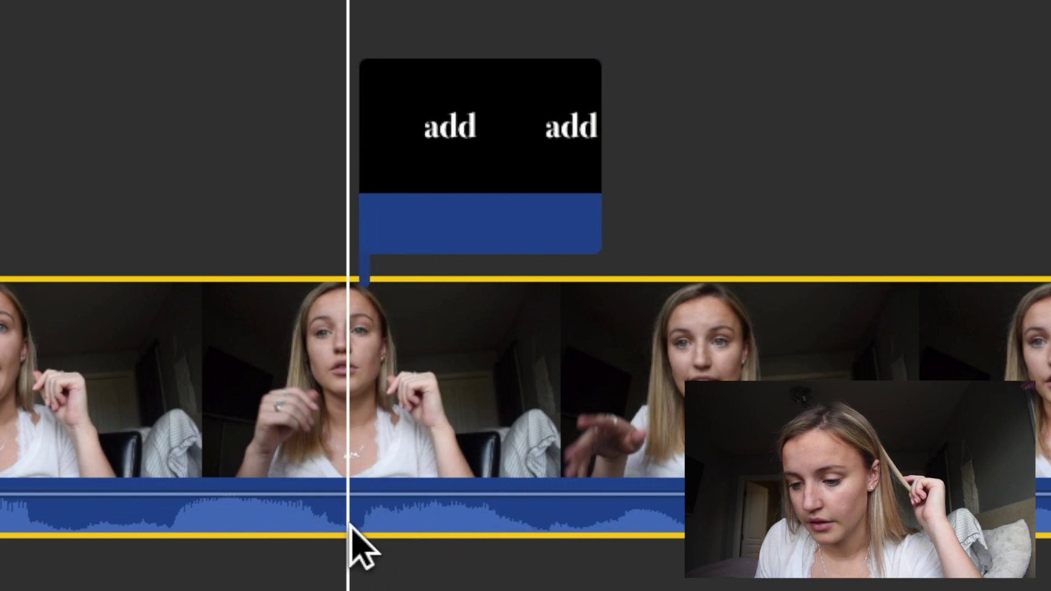
key(space)
key(space)
- Set the cutaway's crop style to Fit instead of Ken Burns
click(284, 404)
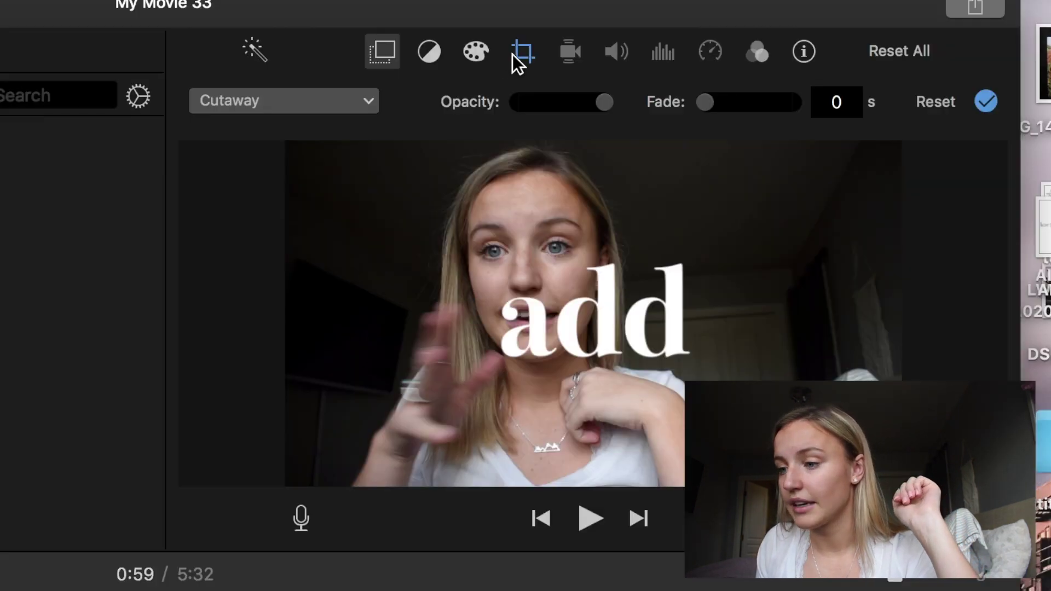
click(633, 25)
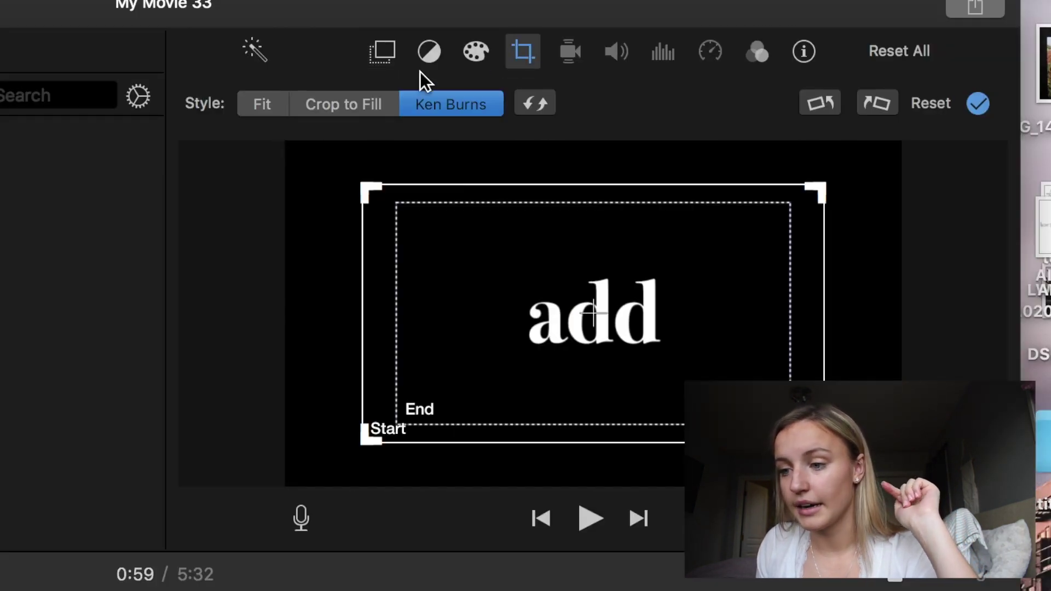
click(257, 111)
click(454, 111)
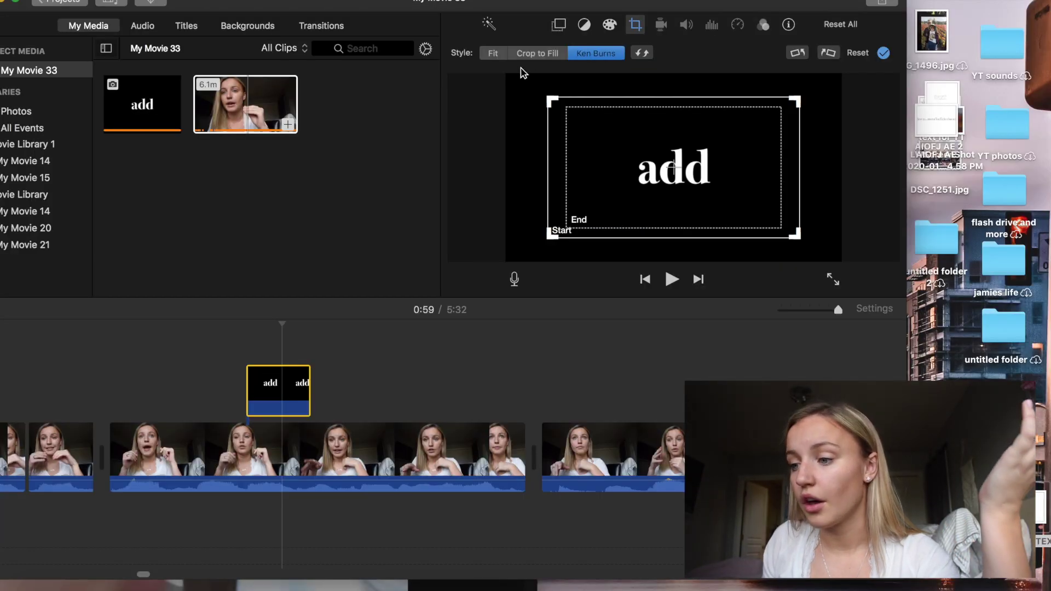
click(265, 103)
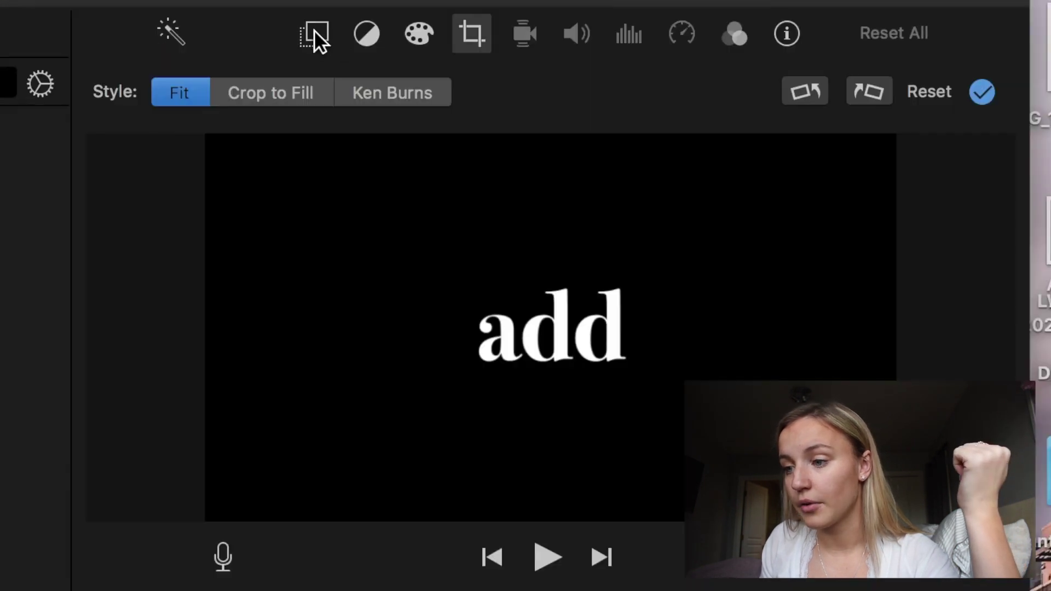
- Make the add cutaway Picture in Picture, drag the inset to the top-right corner, and play it back
click(320, 35)
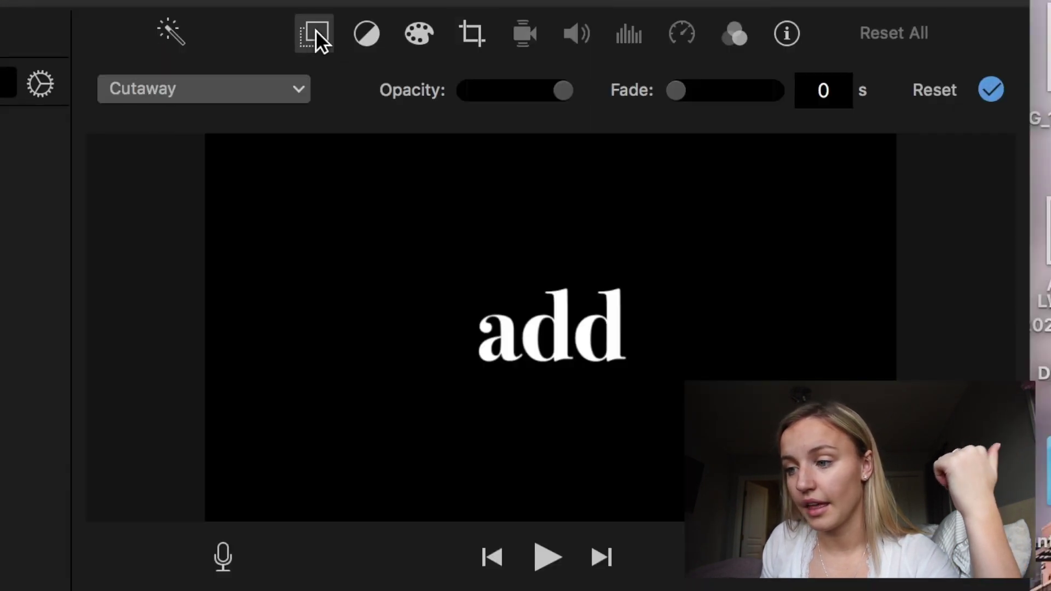
click(198, 98)
click(163, 202)
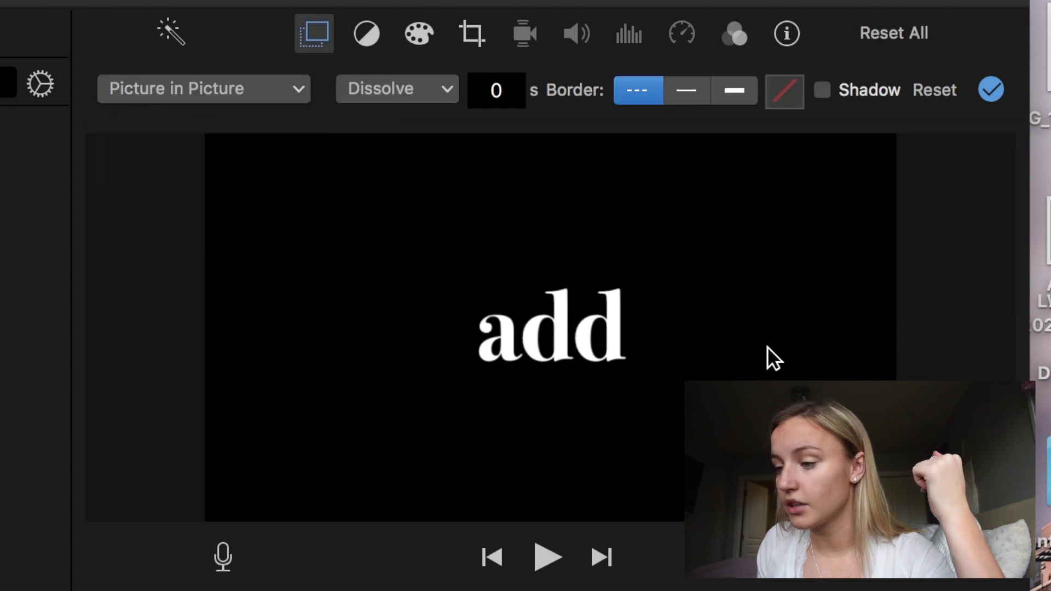
drag(774, 359, 709, 279)
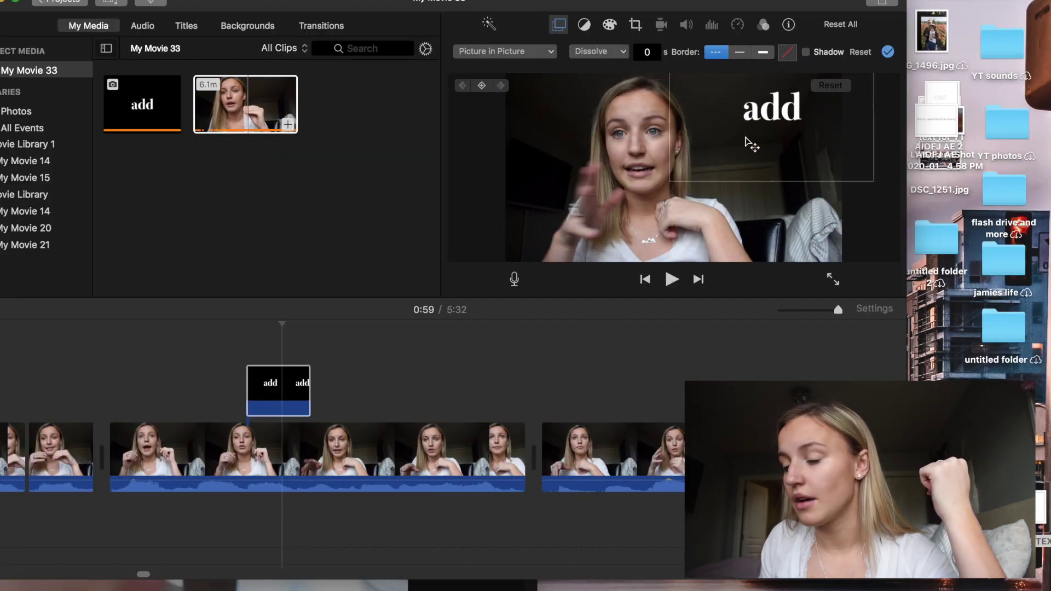
drag(752, 144, 746, 141)
click(270, 407)
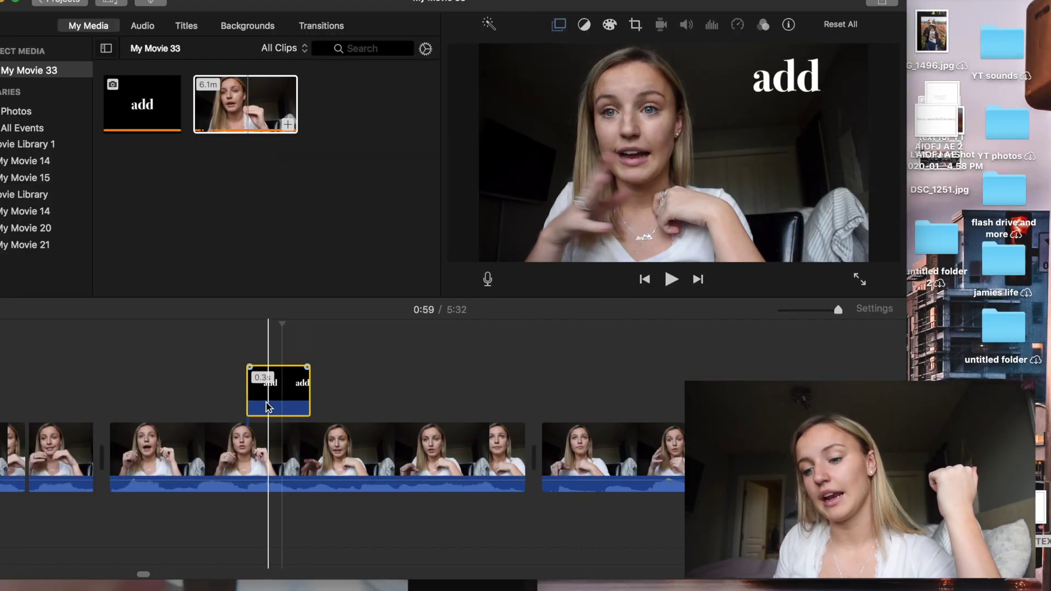
click(225, 406)
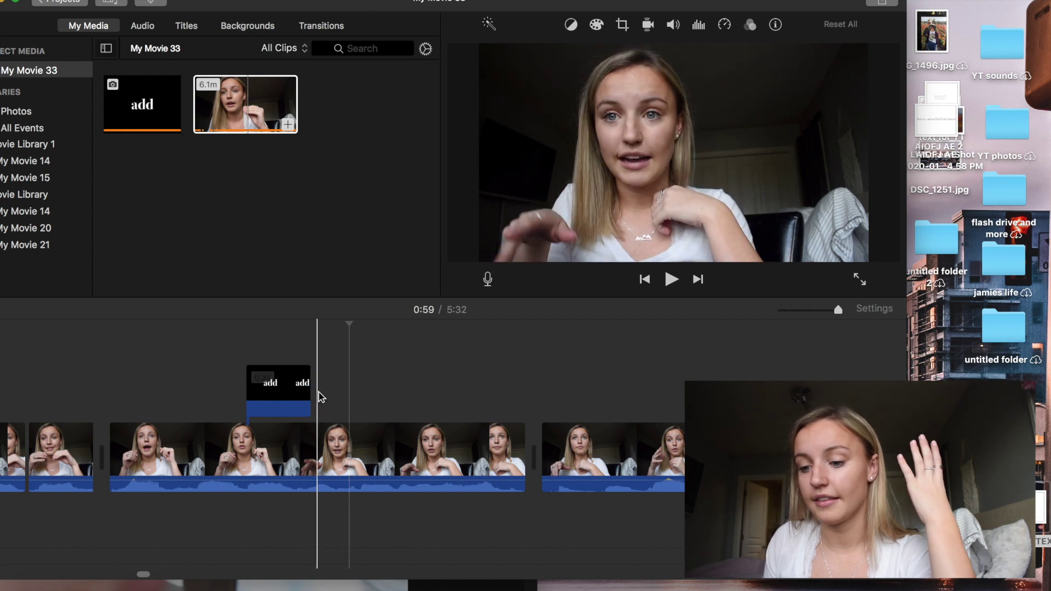
key(space)
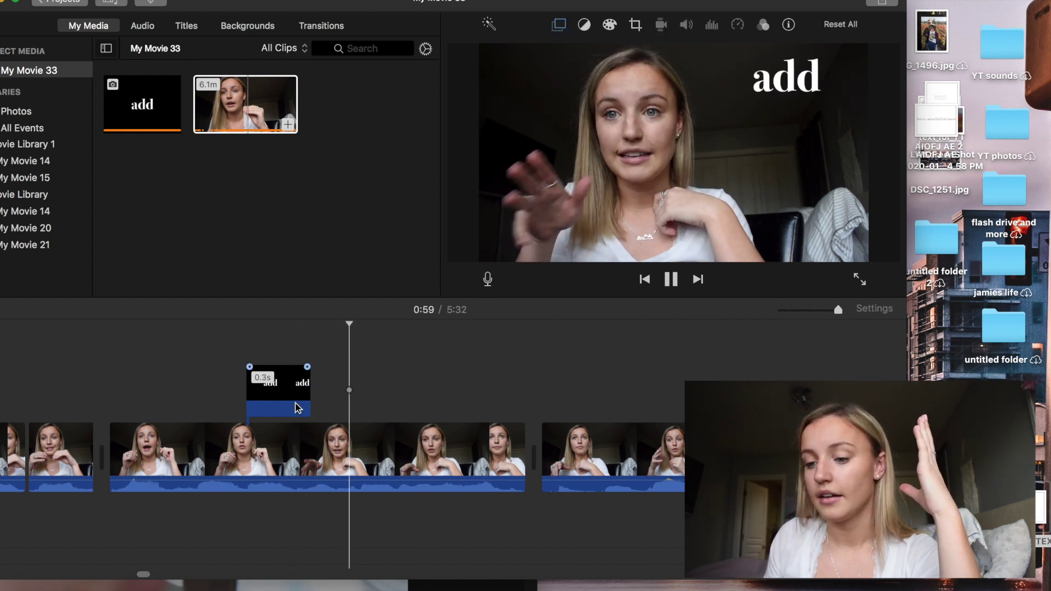
key(space)
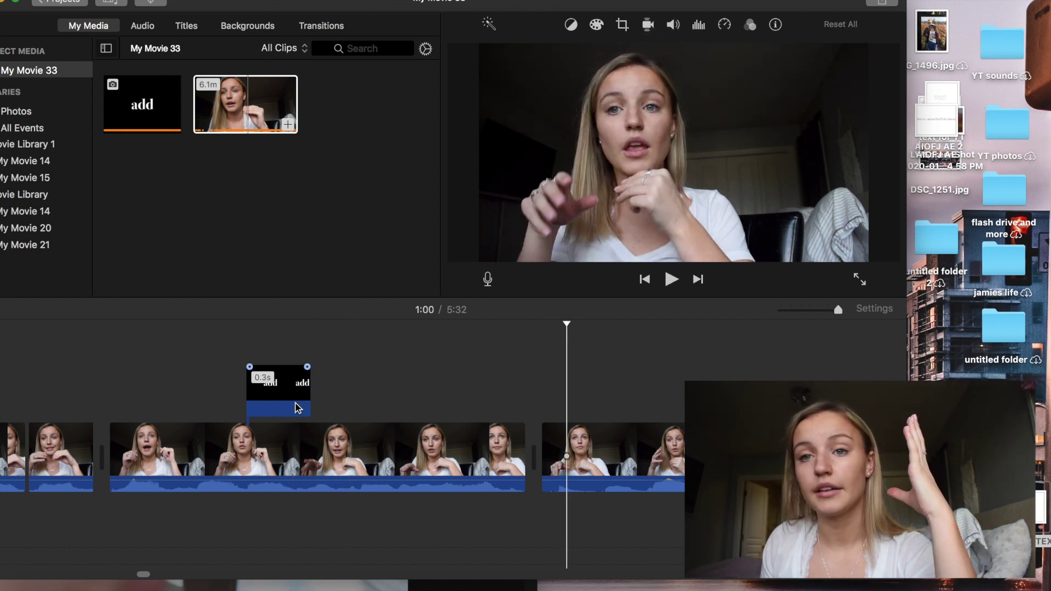